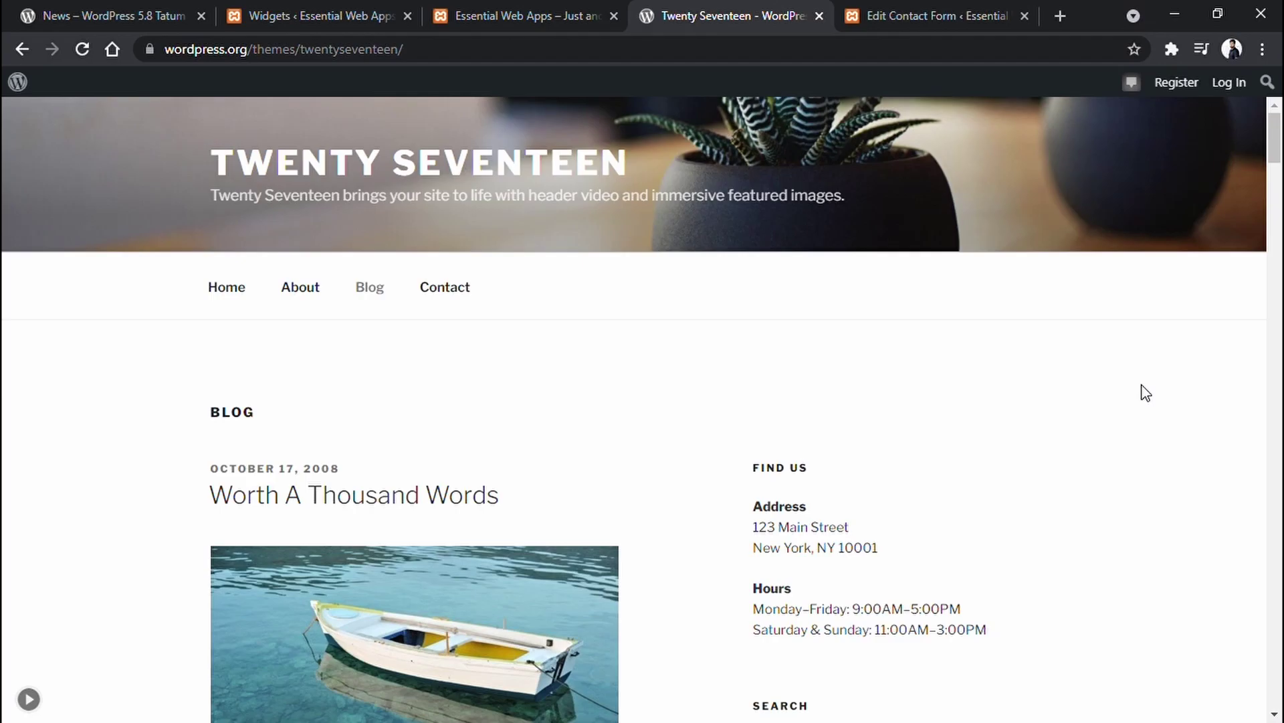
- Highlight the Address, Hours and Search widget headings in the demo sidebar
{"action": "scroll", "coordinate": [1142, 390], "scroll_direction": "down", "scroll_amount": 4}
{"action": "left_click_drag", "start_coordinate": [762, 224], "coordinate": [815, 230]}
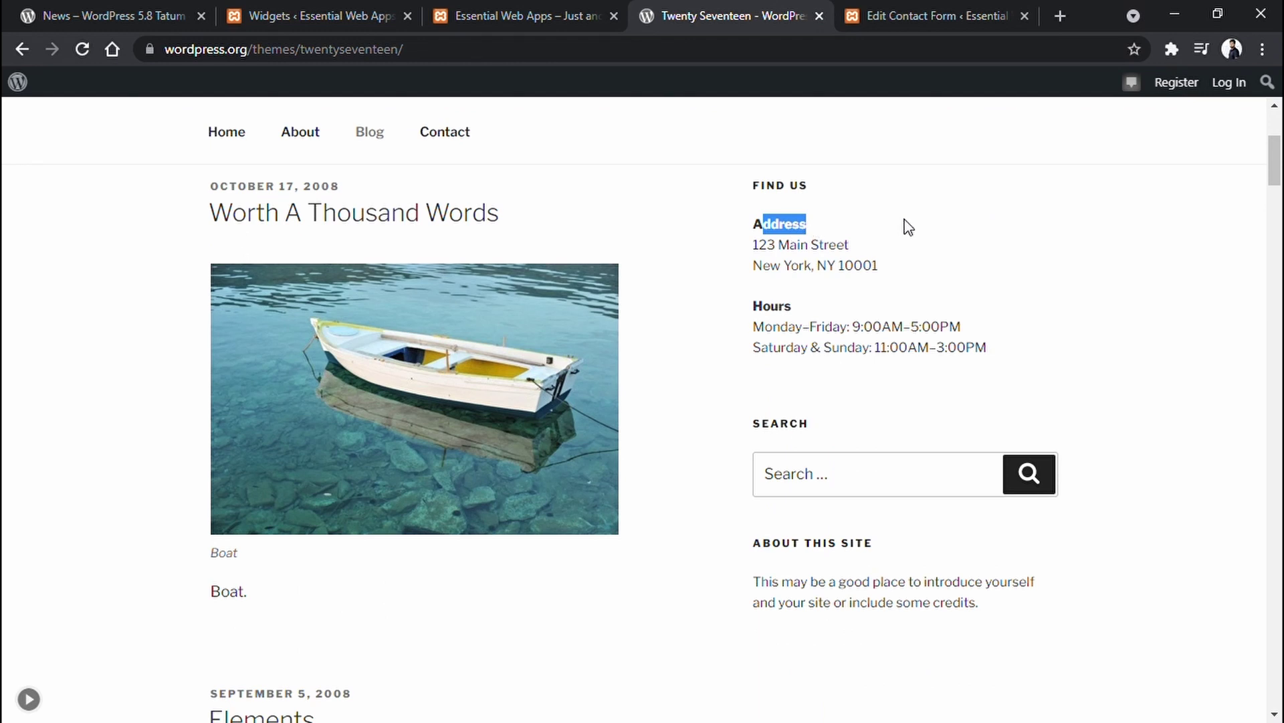
{"action": "left_click_drag", "start_coordinate": [763, 305], "coordinate": [801, 309]}
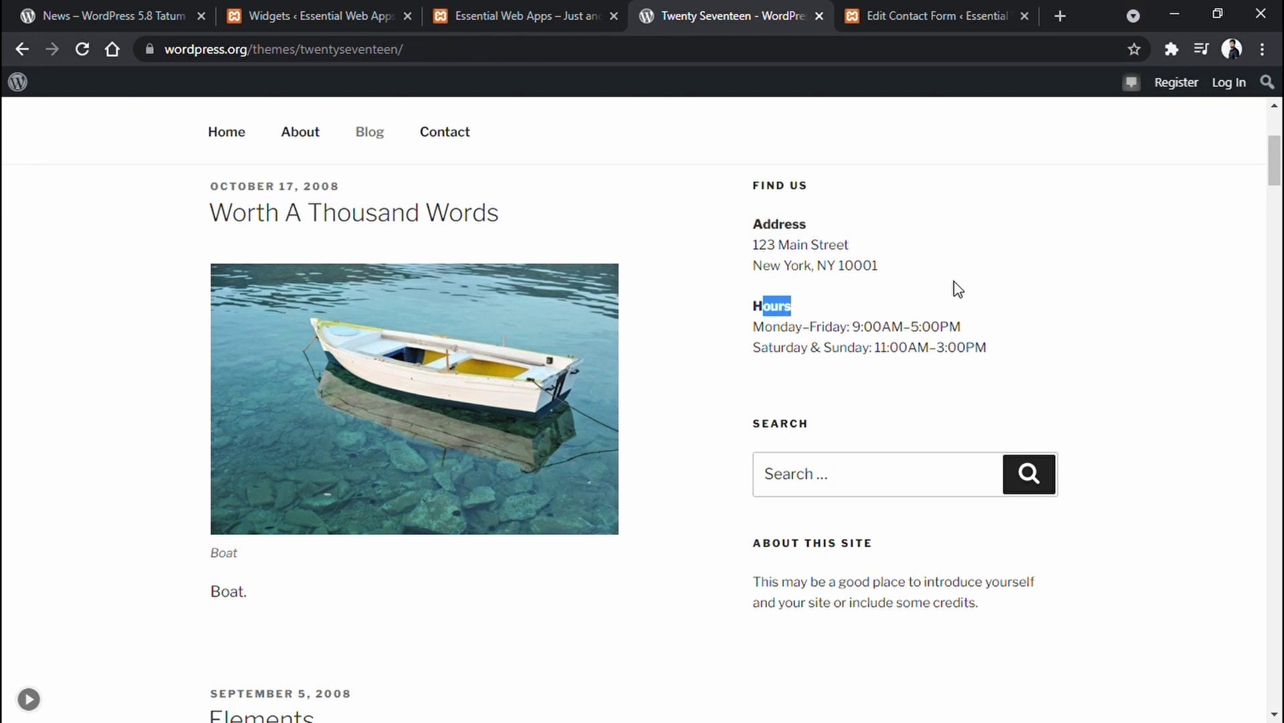
{"action": "left_click_drag", "start_coordinate": [763, 423], "coordinate": [822, 426]}
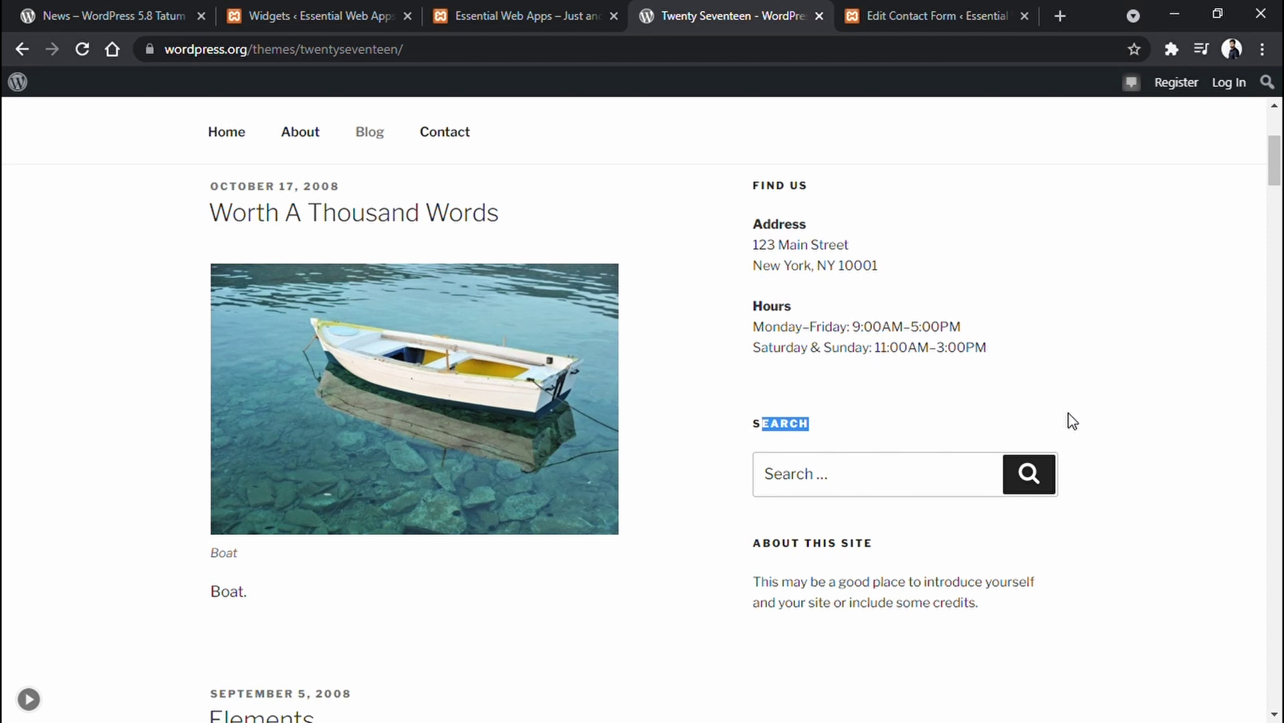
- Read the WordPress 5.8 'Tatum' announcement down to its section on block widgets
{"action": "key", "text": "ctrl+shift+Tab"}
{"action": "scroll", "coordinate": [590, 413], "scroll_direction": "down", "scroll_amount": 5}
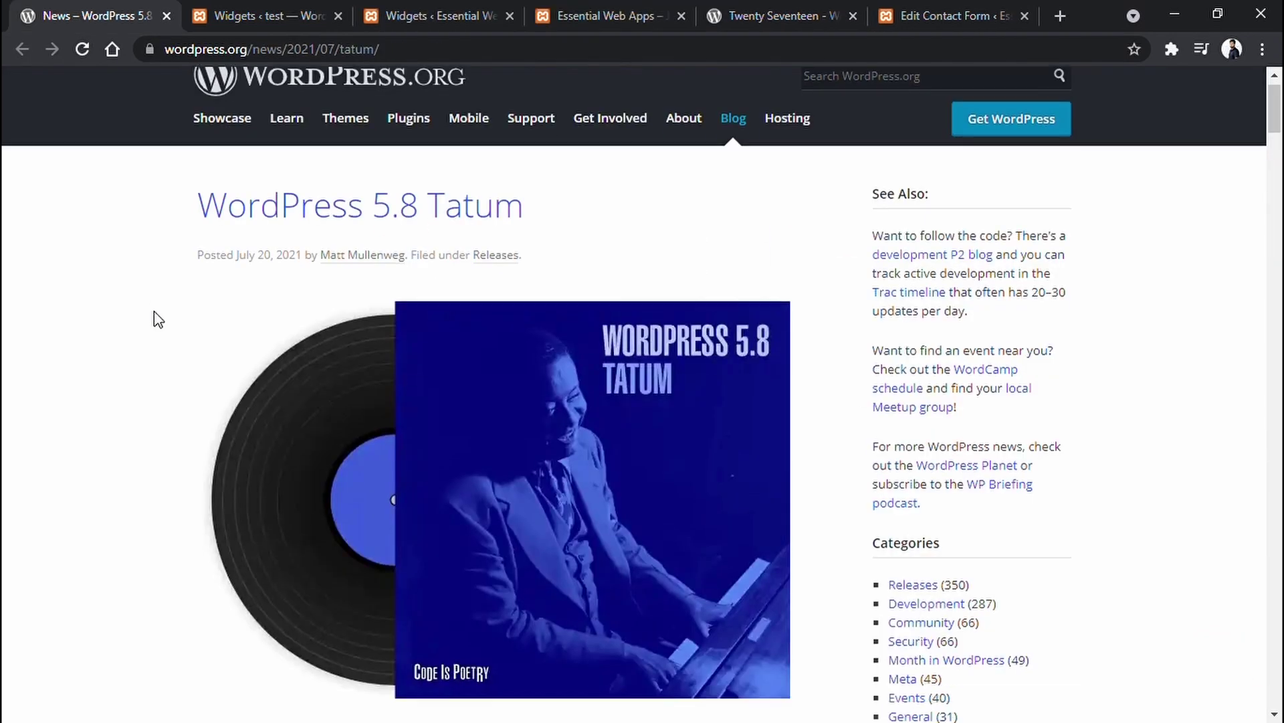
{"action": "scroll", "coordinate": [154, 319], "scroll_direction": "down", "scroll_amount": 5}
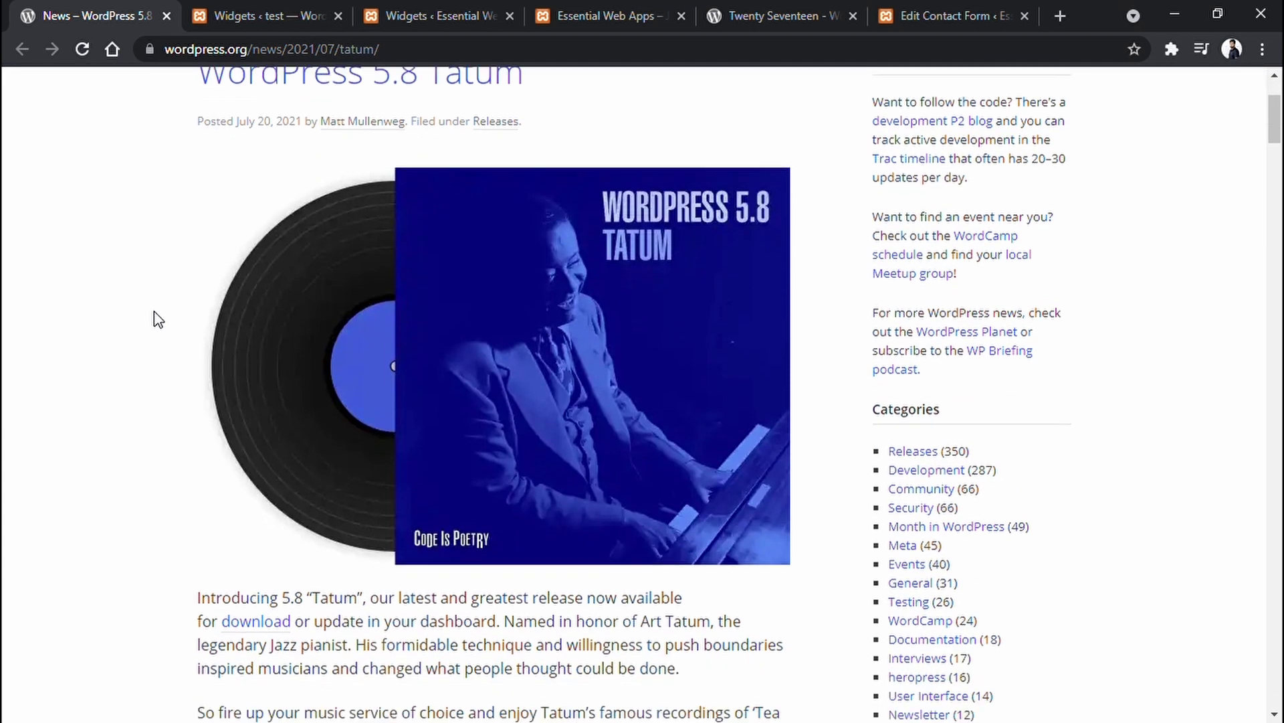
{"action": "scroll", "coordinate": [154, 320], "scroll_direction": "down", "scroll_amount": 6}
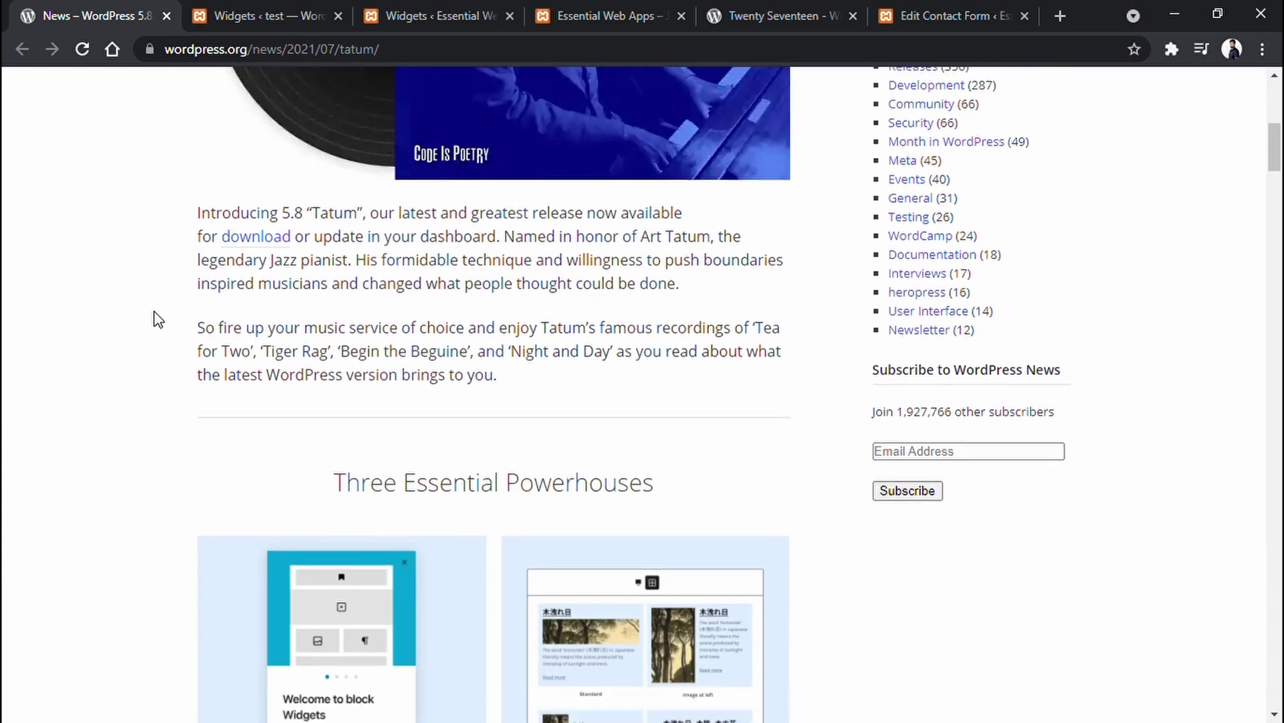
{"action": "scroll", "coordinate": [154, 319], "scroll_direction": "down", "scroll_amount": 4}
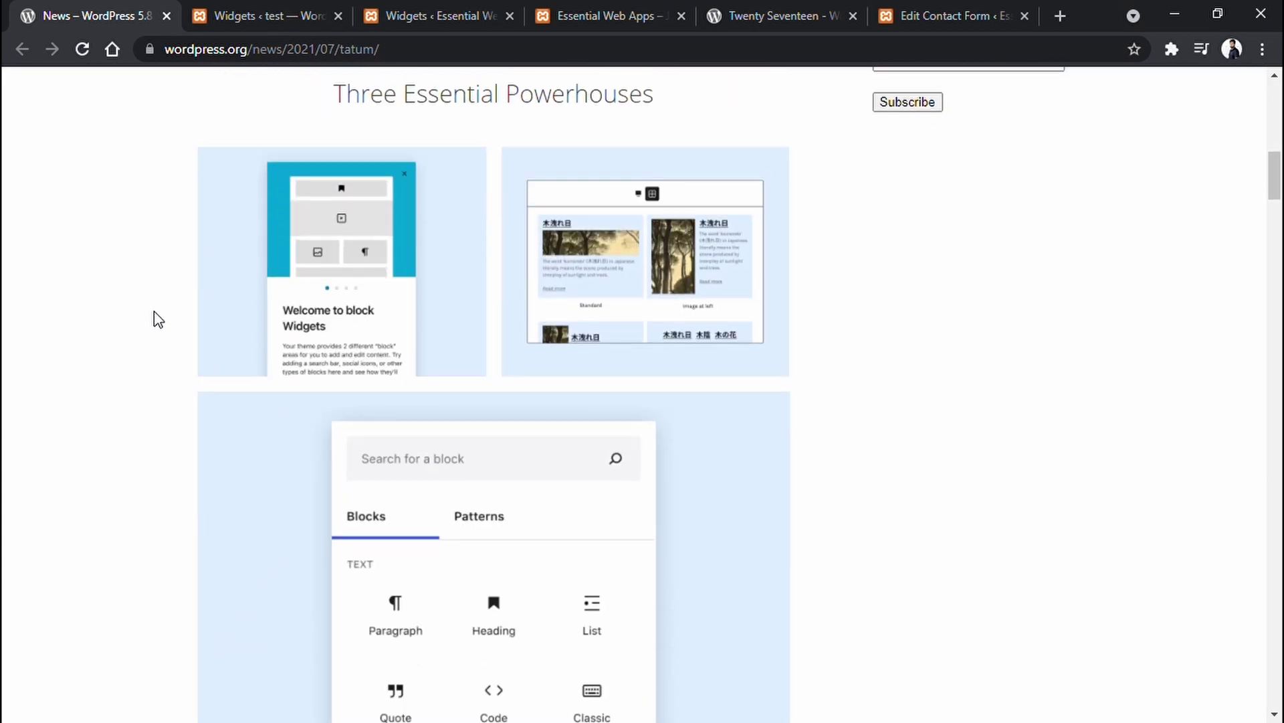
- Browse the block inserter's list of available blocks in the test site's Widgets editor
{"action": "key", "text": "ctrl+Tab"}
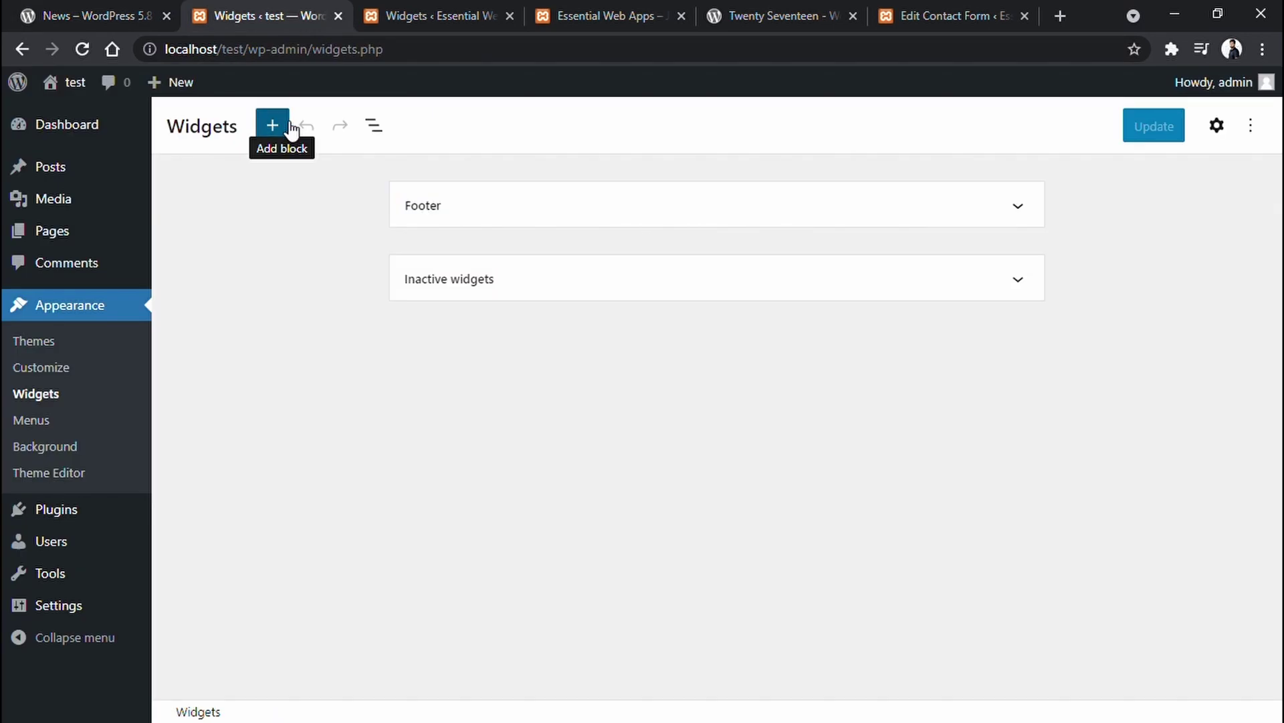
{"action": "left_click", "coordinate": [288, 127]}
{"action": "scroll", "coordinate": [361, 435], "scroll_direction": "down", "scroll_amount": 8}
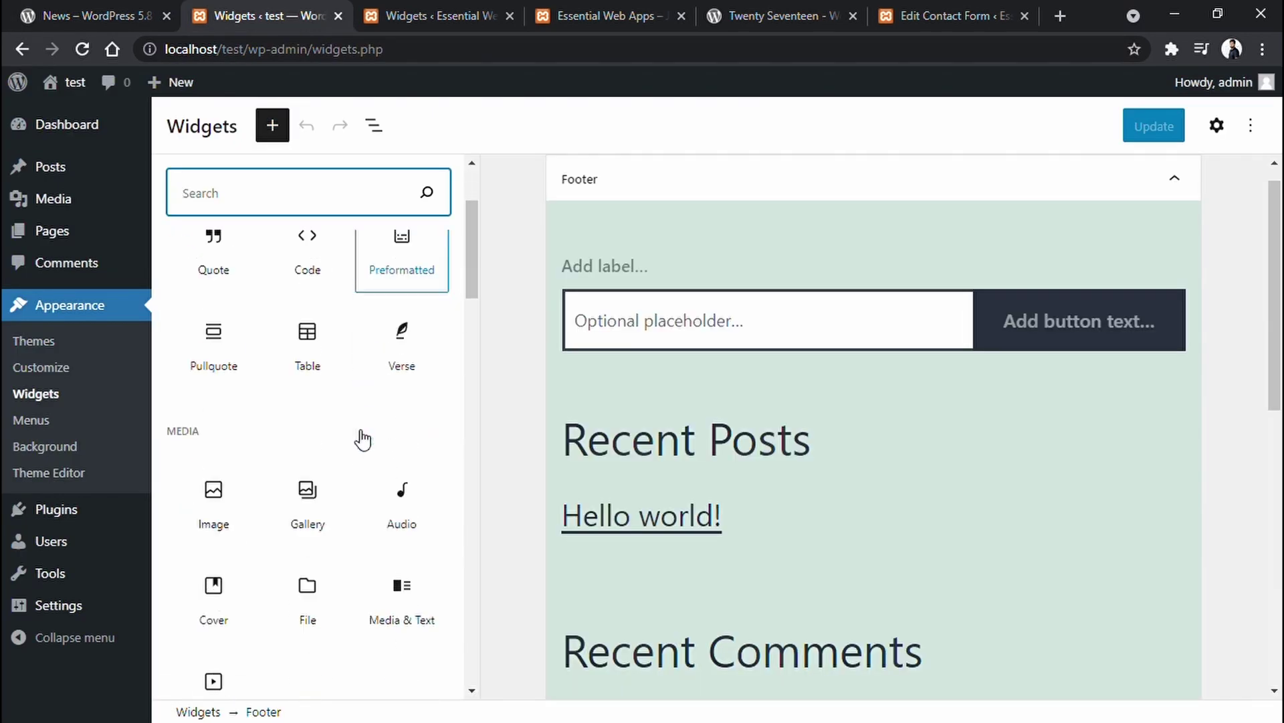
{"action": "scroll", "coordinate": [433, 399], "scroll_direction": "down", "scroll_amount": 12}
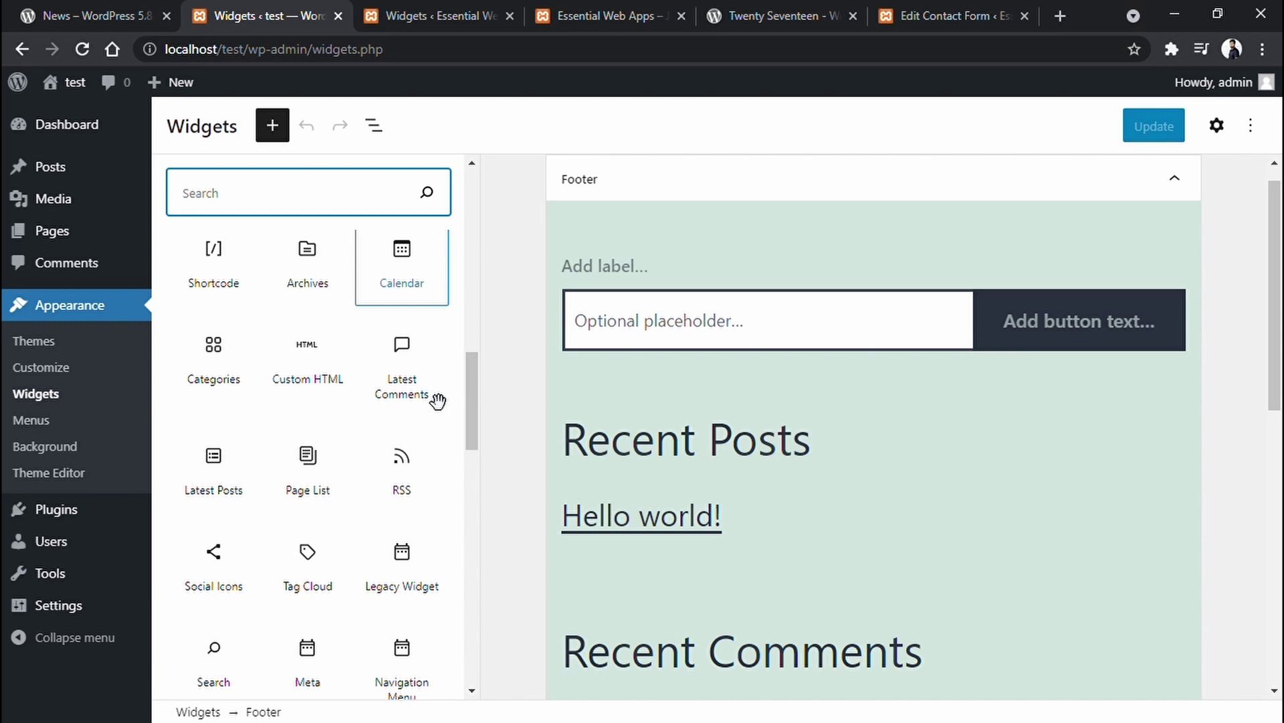
{"action": "scroll", "coordinate": [435, 400], "scroll_direction": "down", "scroll_amount": 6}
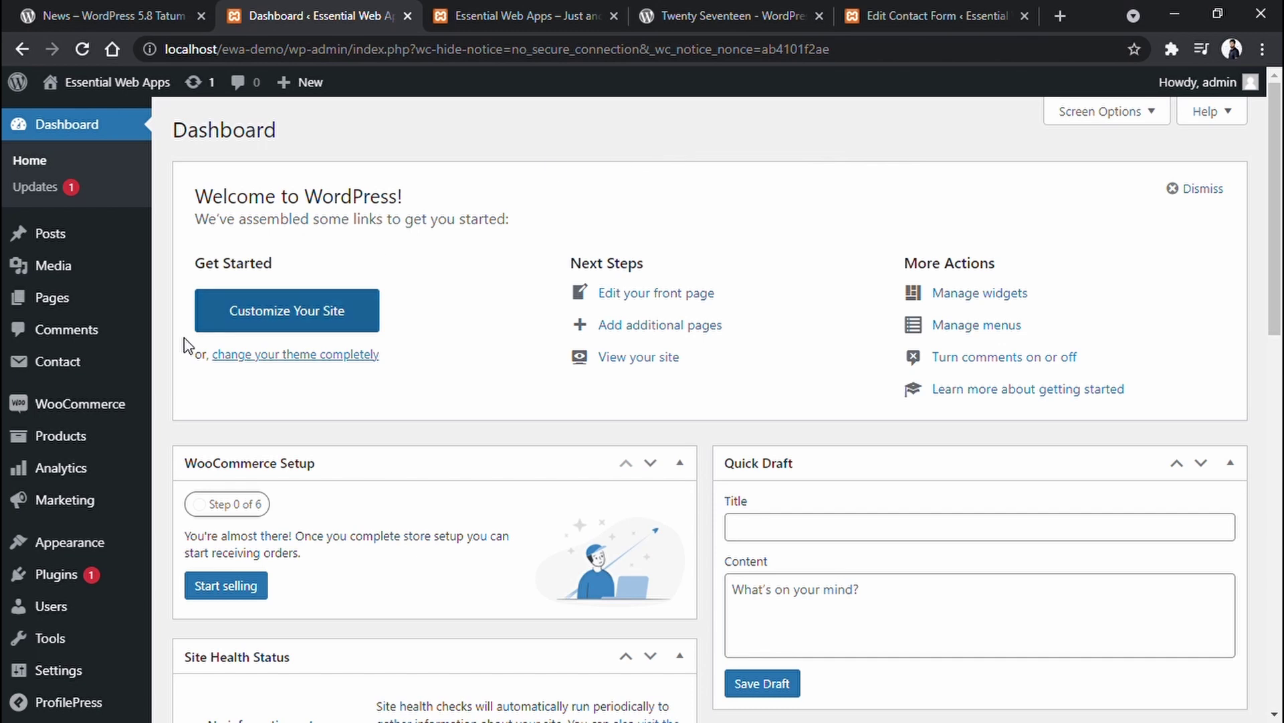
- Go to Appearance > Widgets on the Essential Web Apps dashboard
{"action": "scroll", "coordinate": [187, 355], "scroll_direction": "down", "scroll_amount": 3}
{"action": "mouse_move", "coordinate": [42, 362]}
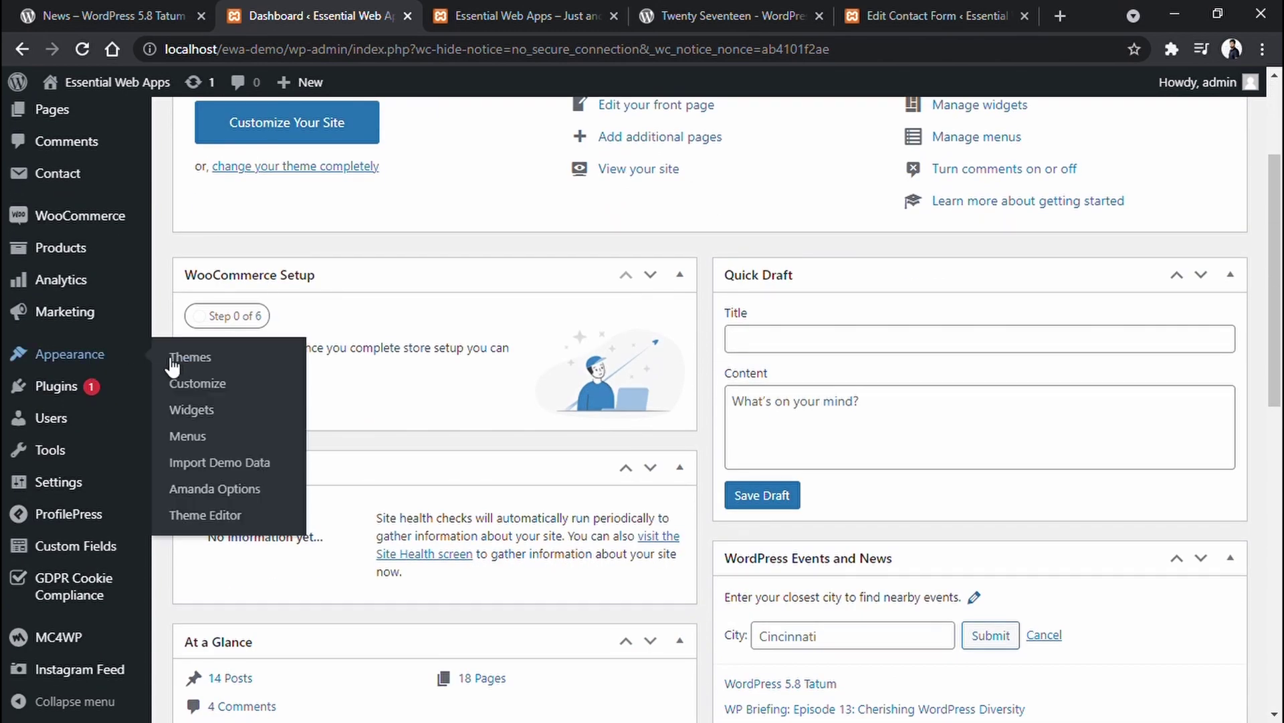
{"action": "left_click", "coordinate": [197, 411]}
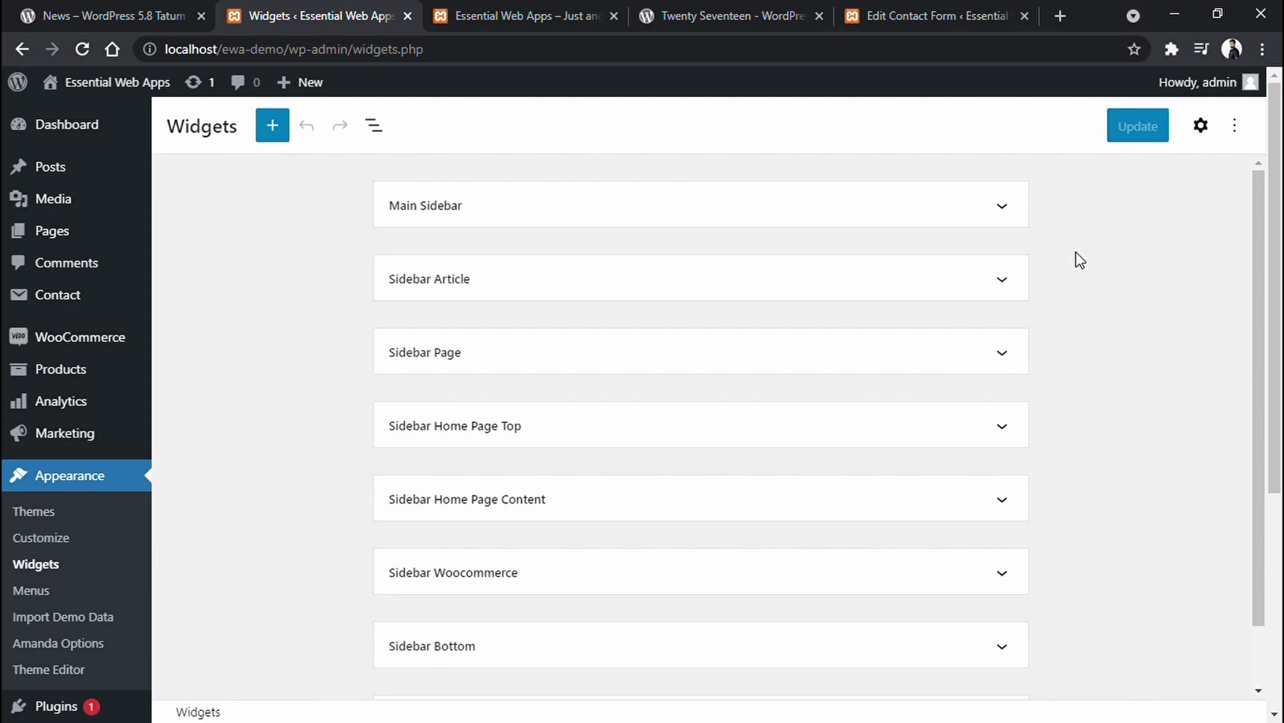
- Search for 'group' and drag a Group block to the end of Main Sidebar, below the social icons
{"action": "left_click", "coordinate": [272, 126]}
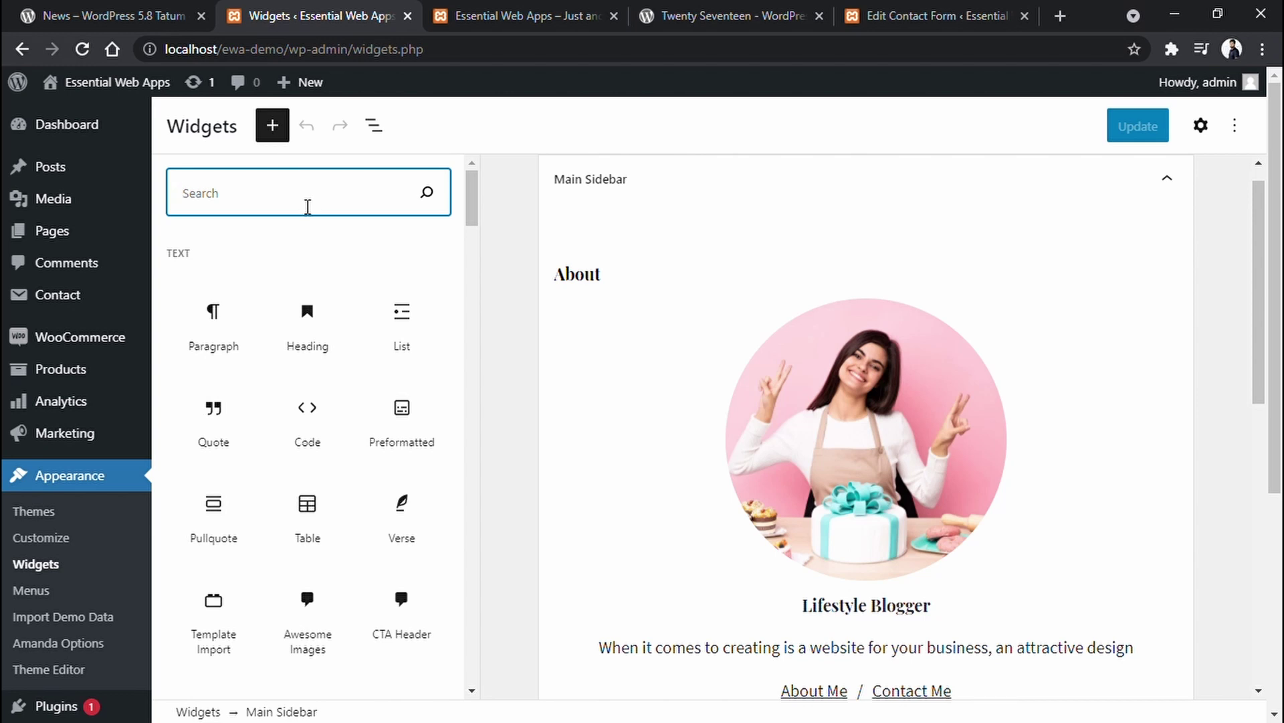
{"action": "type", "text": "group"}
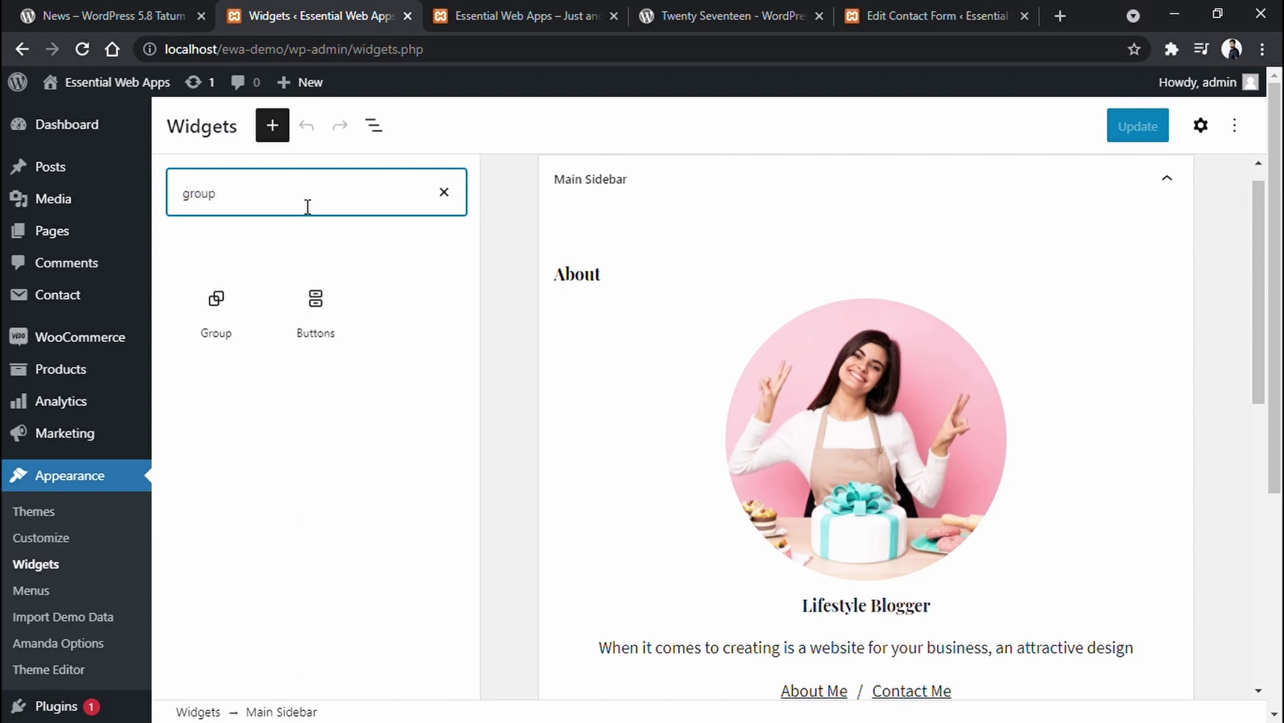
{"action": "scroll", "coordinate": [694, 439], "scroll_direction": "down", "scroll_amount": 5}
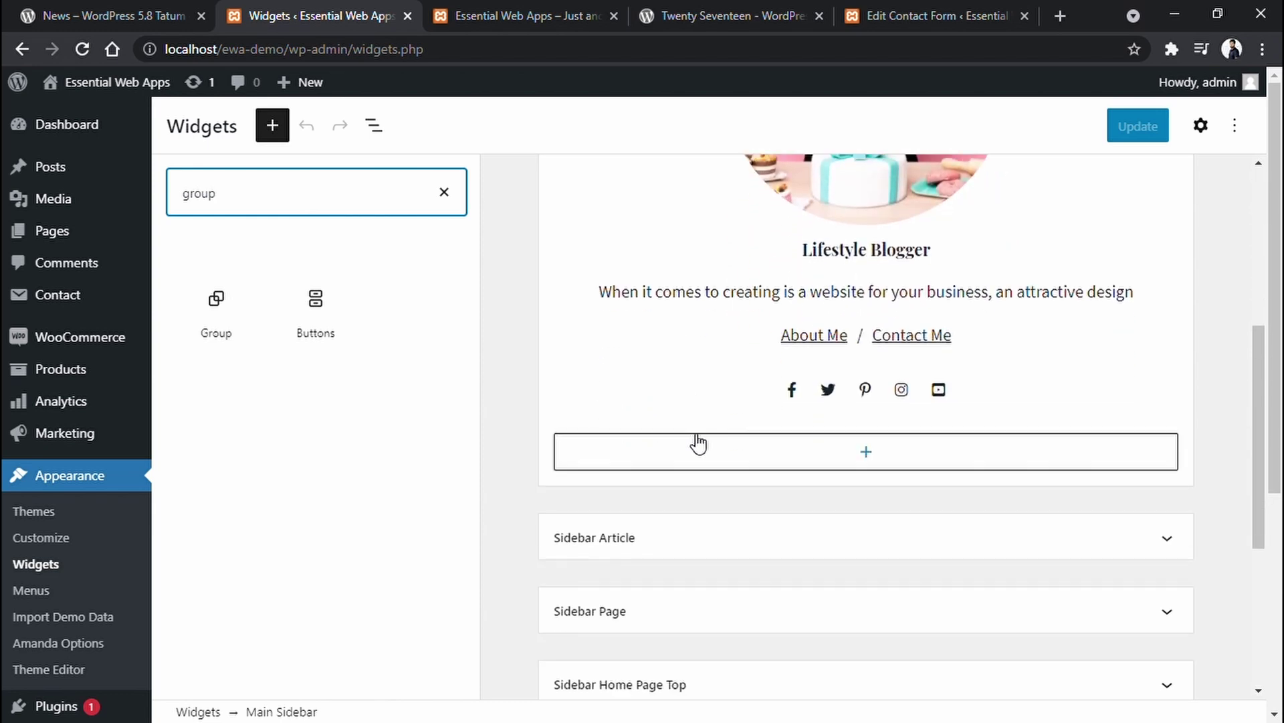
{"action": "left_click_drag", "start_coordinate": [204, 318], "coordinate": [853, 394]}
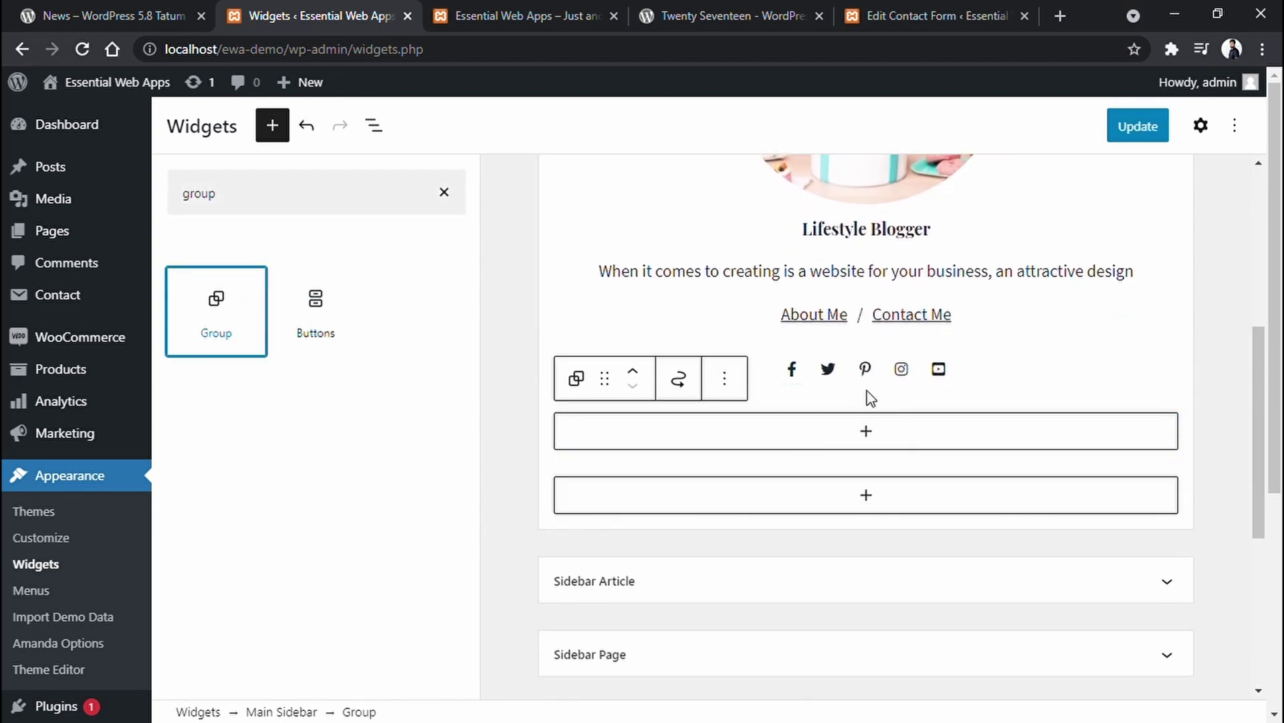
- Add a Heading block reading 'Contact Me' inside the new Group
{"action": "left_click", "coordinate": [866, 434]}
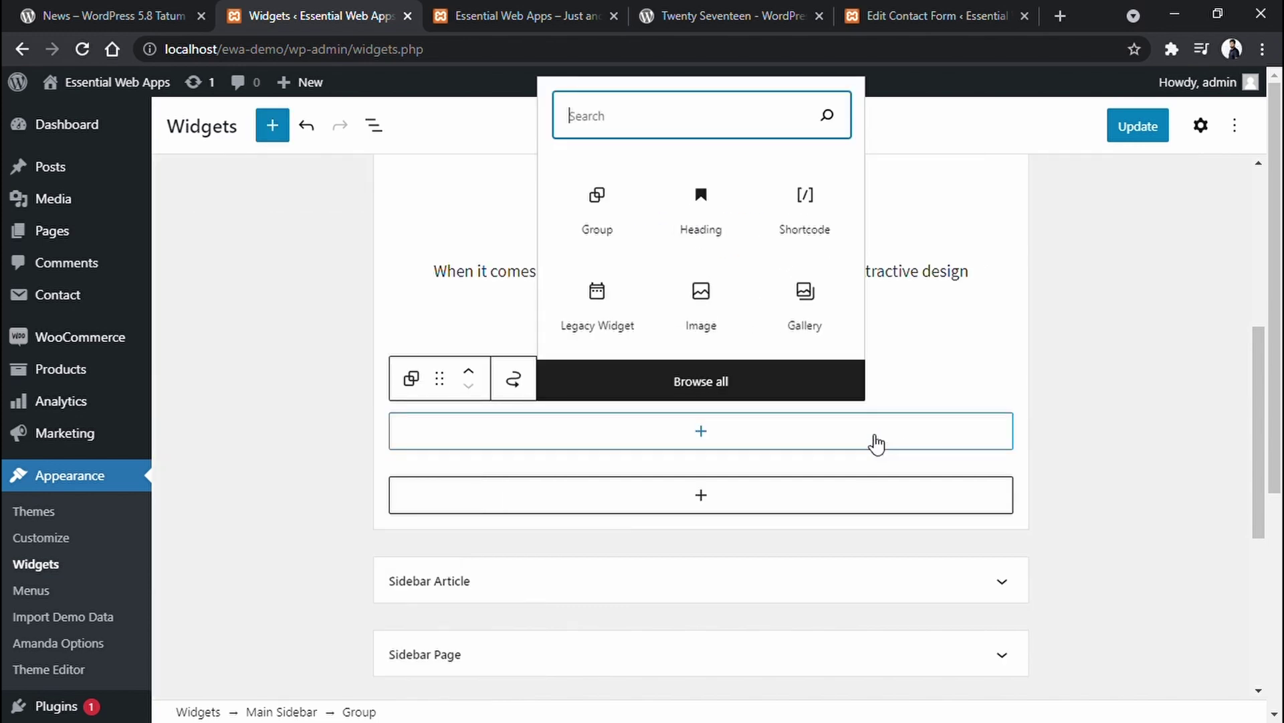
{"action": "left_click", "coordinate": [721, 227]}
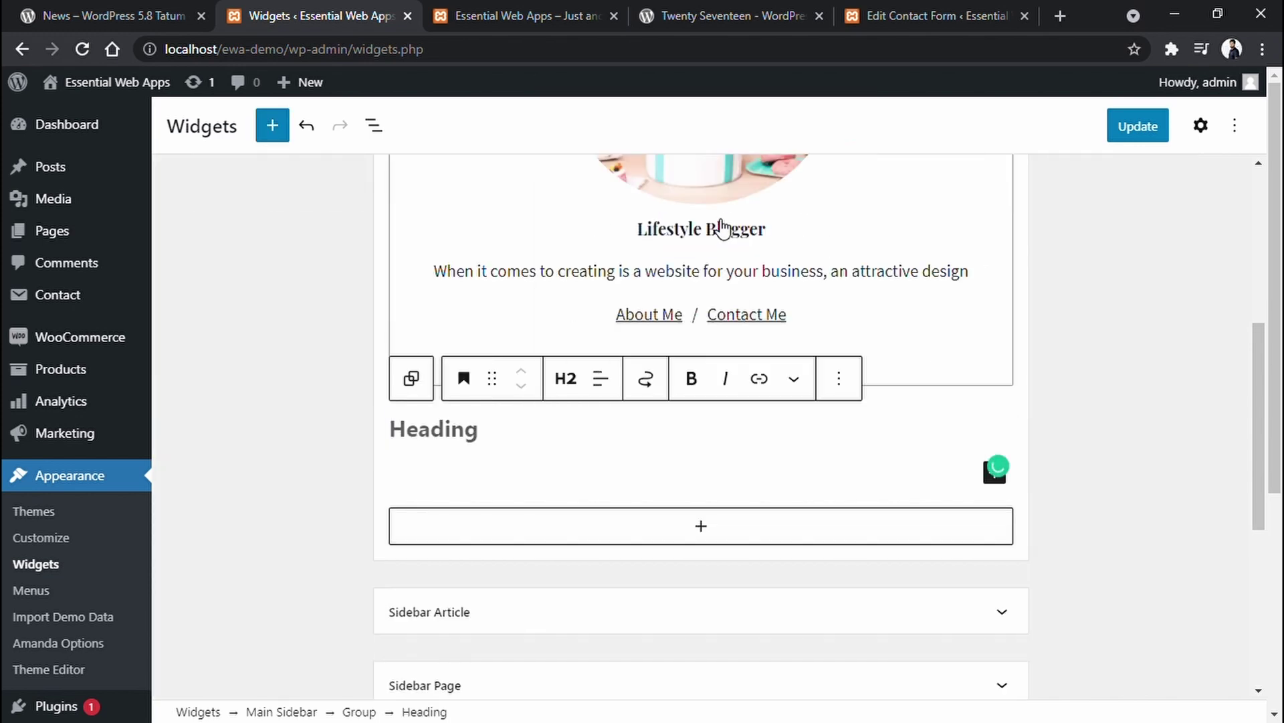
{"action": "type", "text": "Contact Me"}
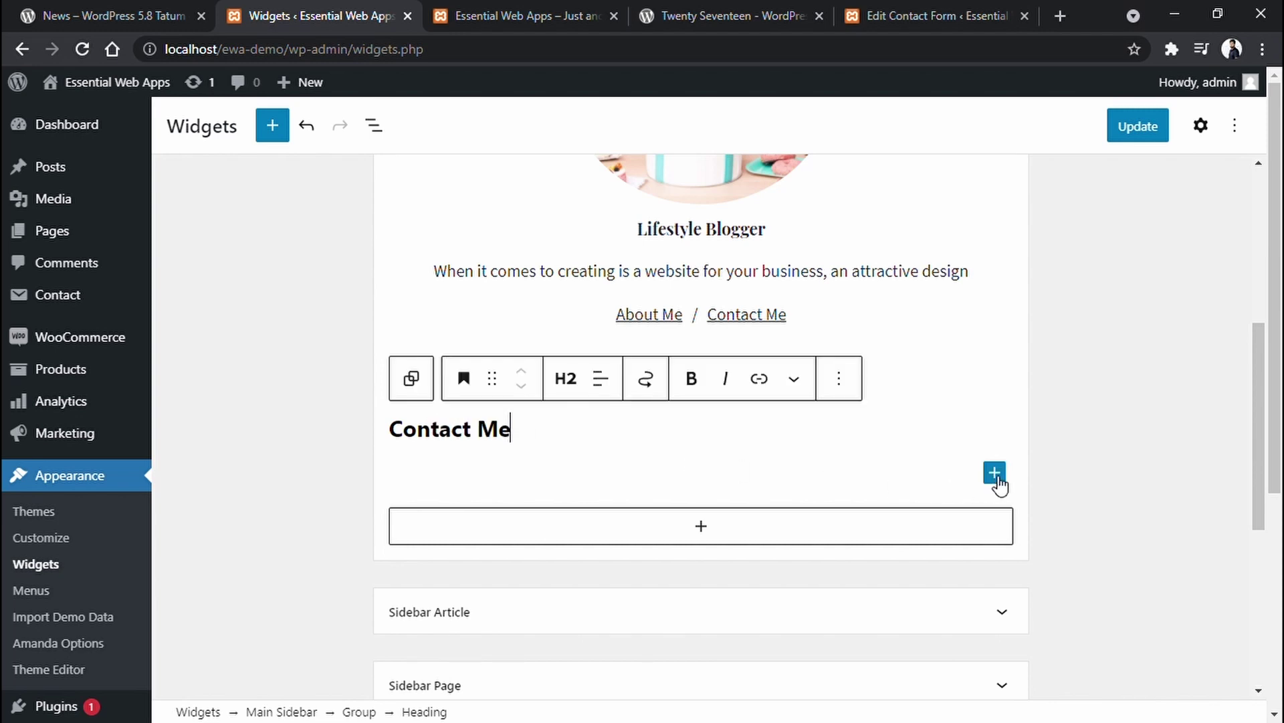
{"action": "left_click", "coordinate": [995, 473]}
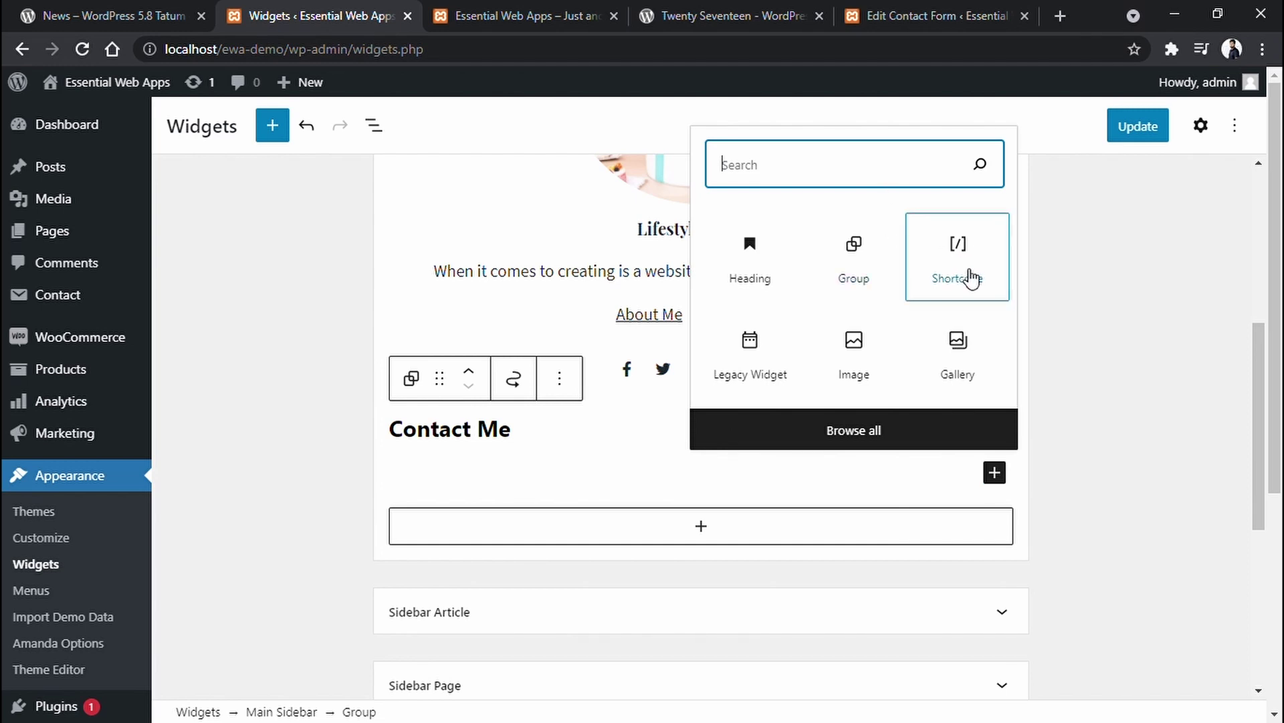
- Add a Shortcode block with [contact-form-7 id="352" title="Contact form 1"] and update the widgets
{"action": "left_click", "coordinate": [975, 281]}
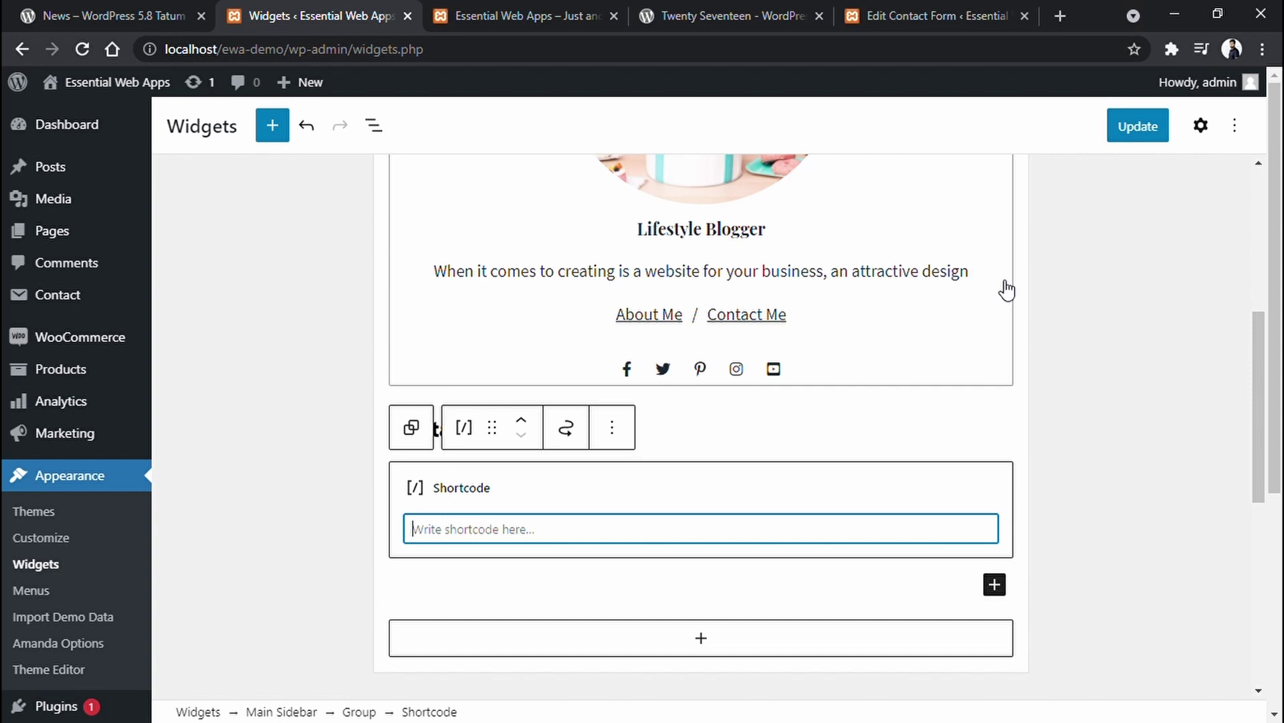
{"action": "left_click", "coordinate": [937, 15]}
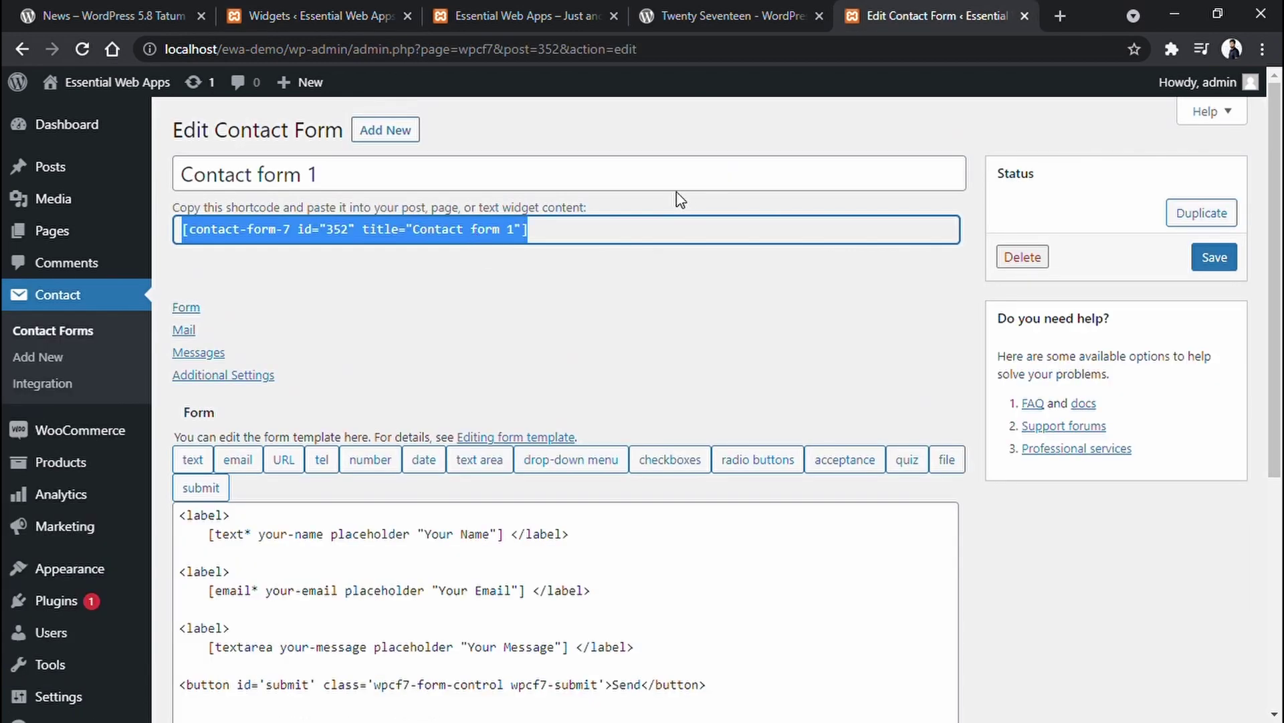
{"action": "left_click", "coordinate": [314, 15]}
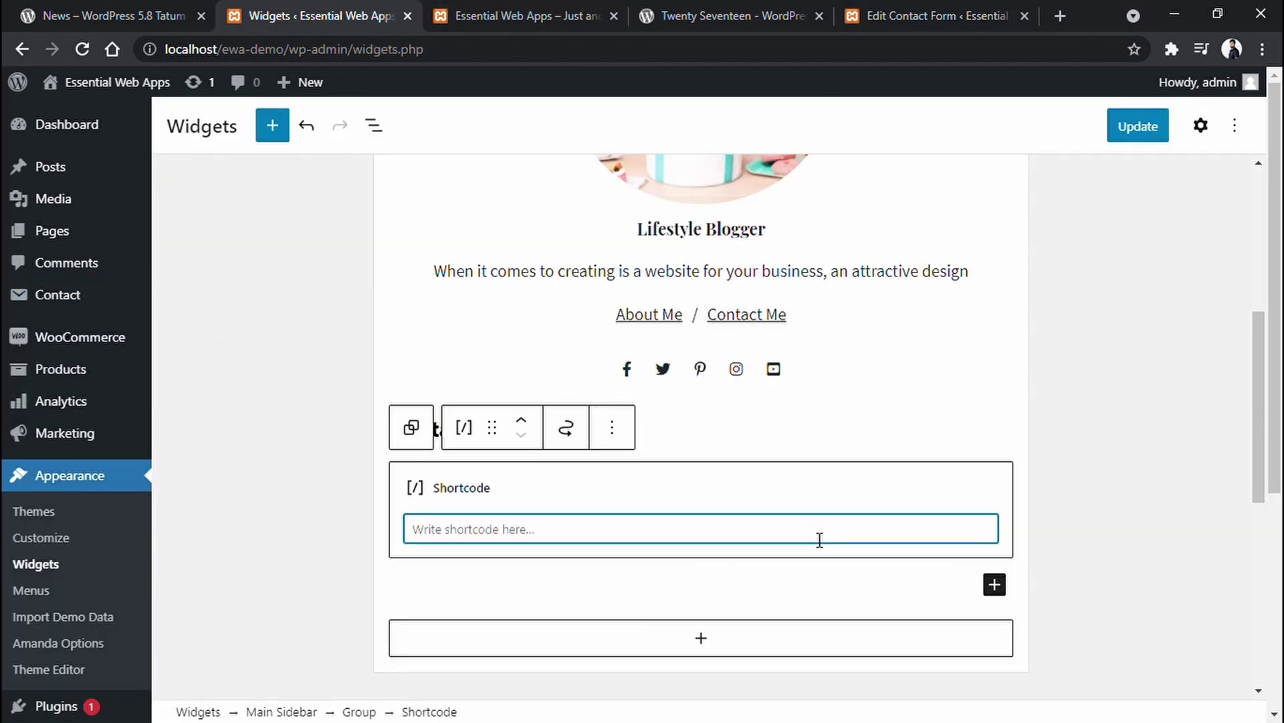
{"action": "type", "text": "[contact-form-7 id=\"352\" title=\"Contact form 1\"]"}
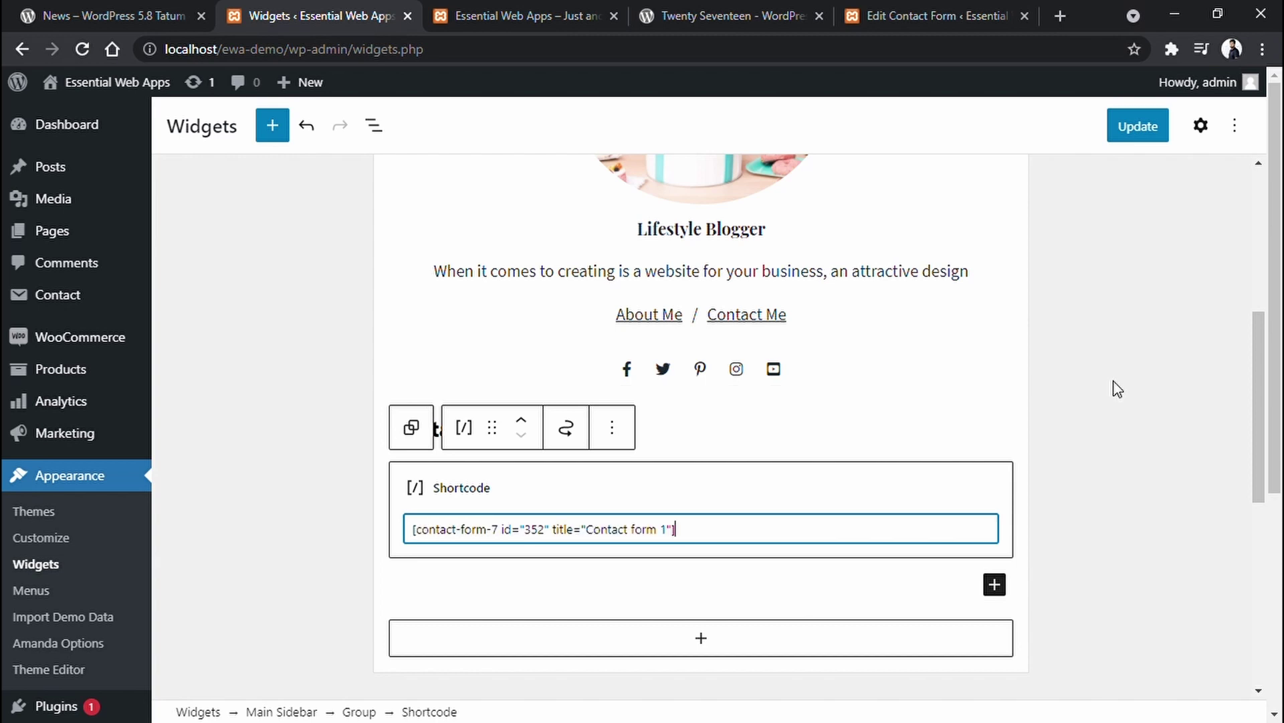
{"action": "left_click", "coordinate": [1132, 429]}
{"action": "scroll", "coordinate": [1132, 428], "scroll_direction": "down", "scroll_amount": 2}
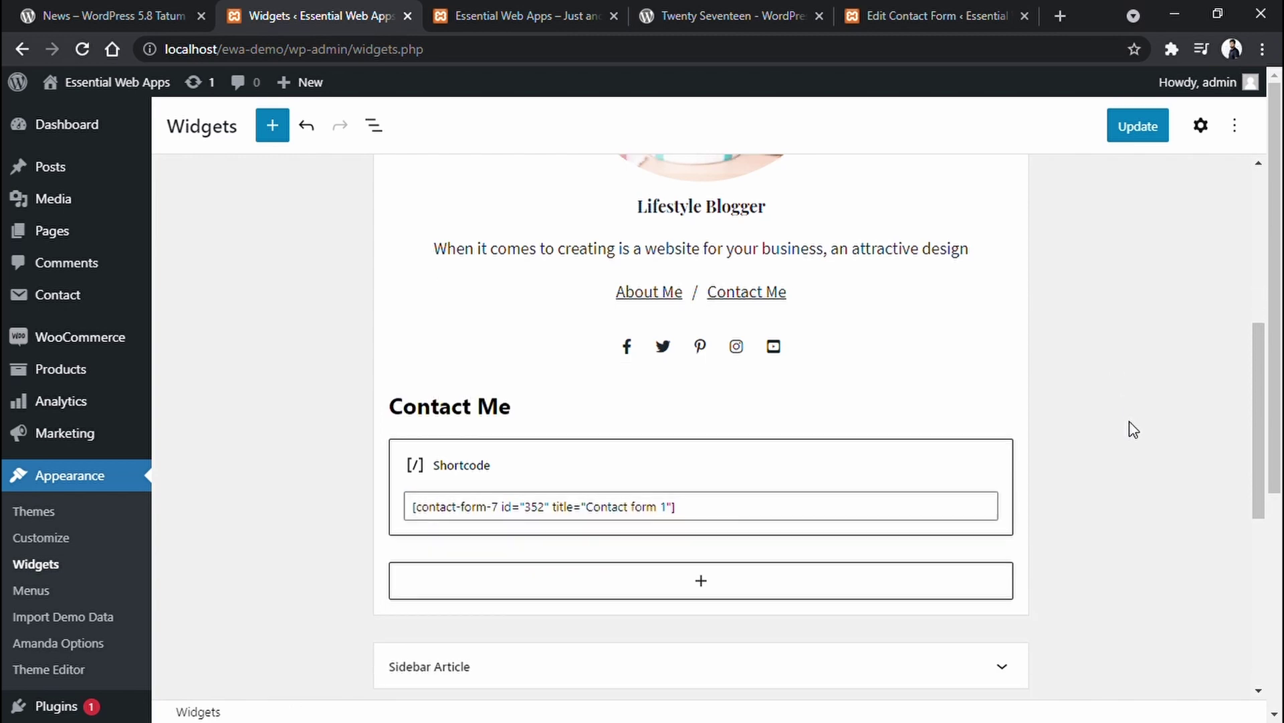
{"action": "left_click", "coordinate": [1155, 130]}
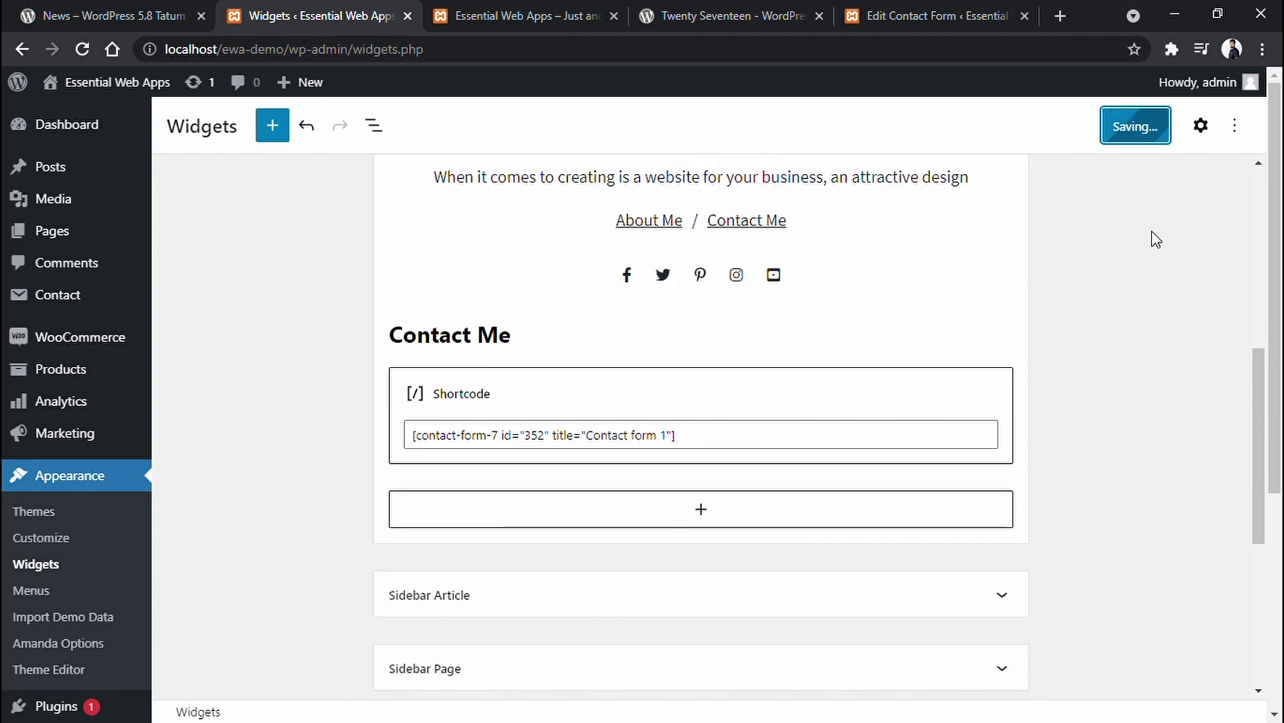
- Reload the live site to see the new Contact Me form in the sidebar
{"action": "key", "text": "ctrl+Tab"}
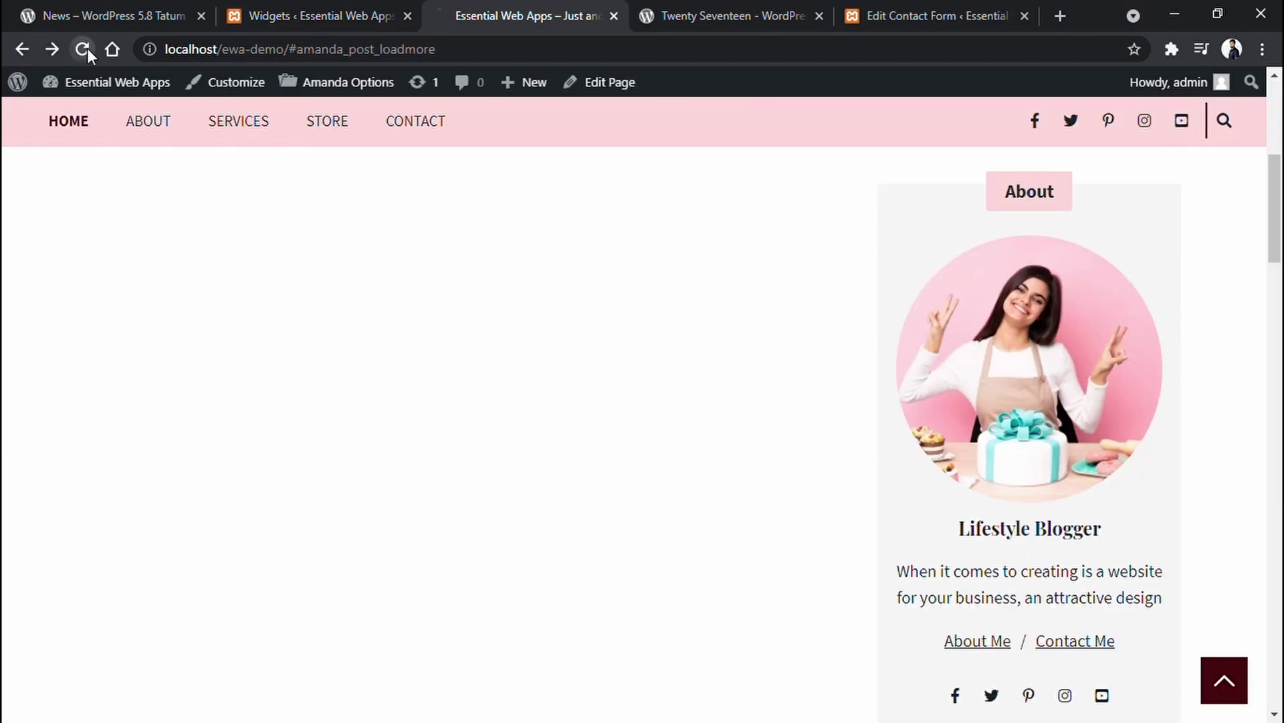
{"action": "left_click", "coordinate": [82, 49]}
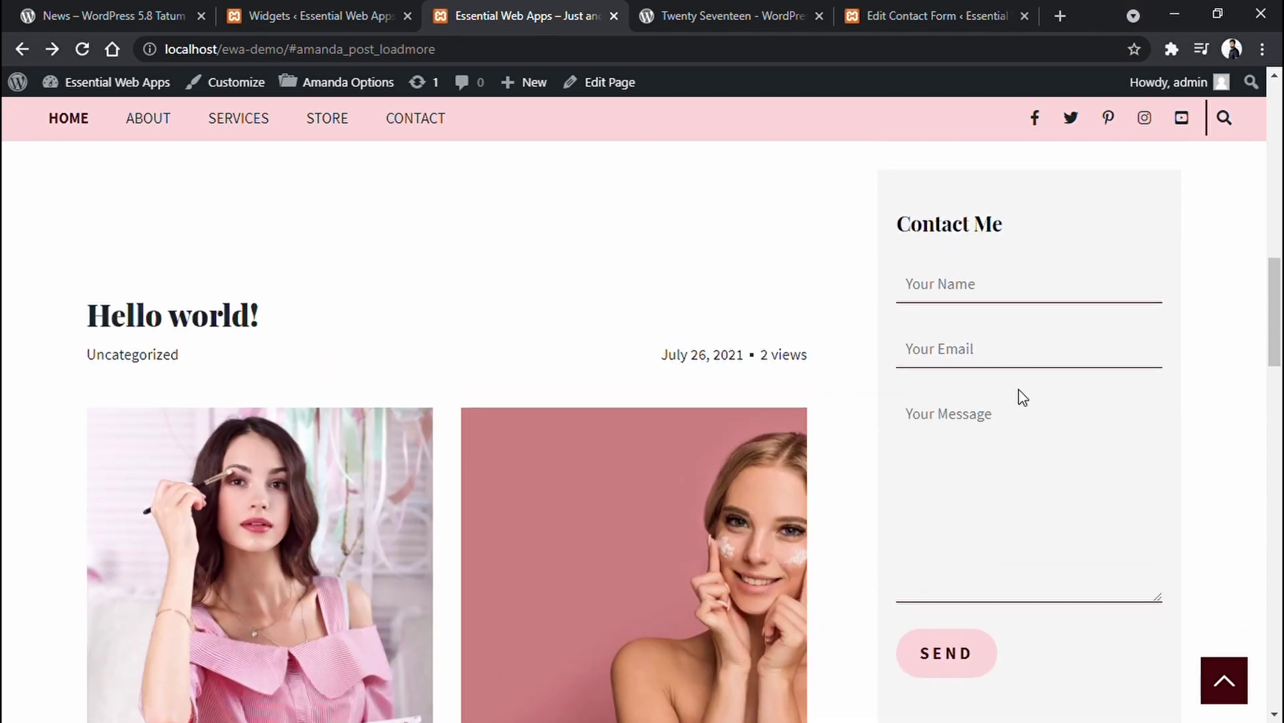
- Add a Quote block 'Everyone Says a lot of things everyday.' cited to 'Everyone' and save
{"action": "key", "text": "ctrl+shift+Tab"}
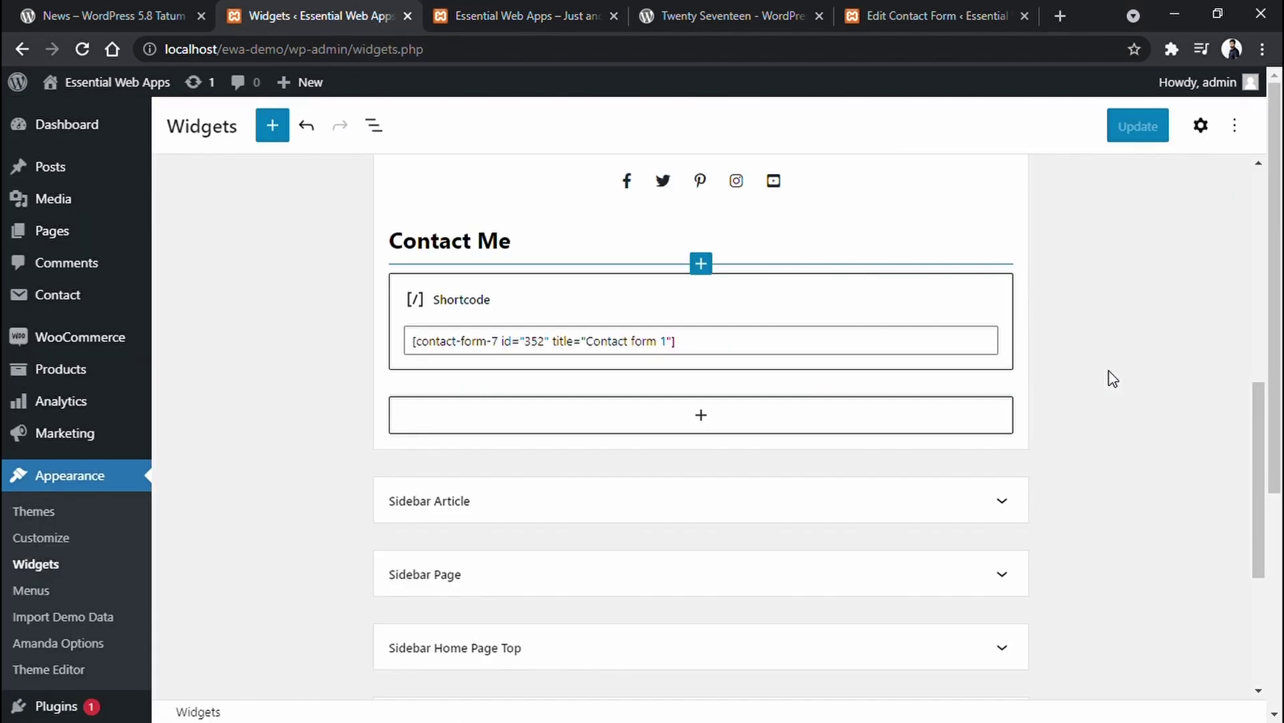
{"action": "left_click", "coordinate": [702, 416]}
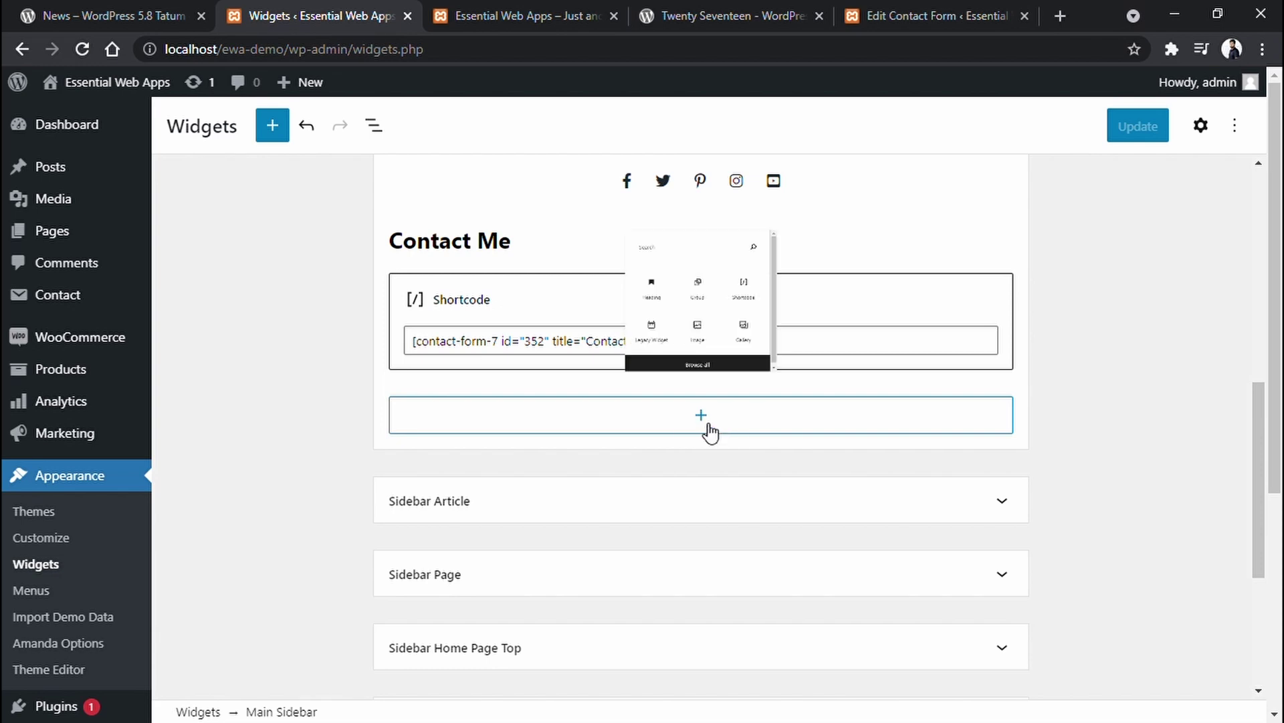
{"action": "type", "text": "quote"}
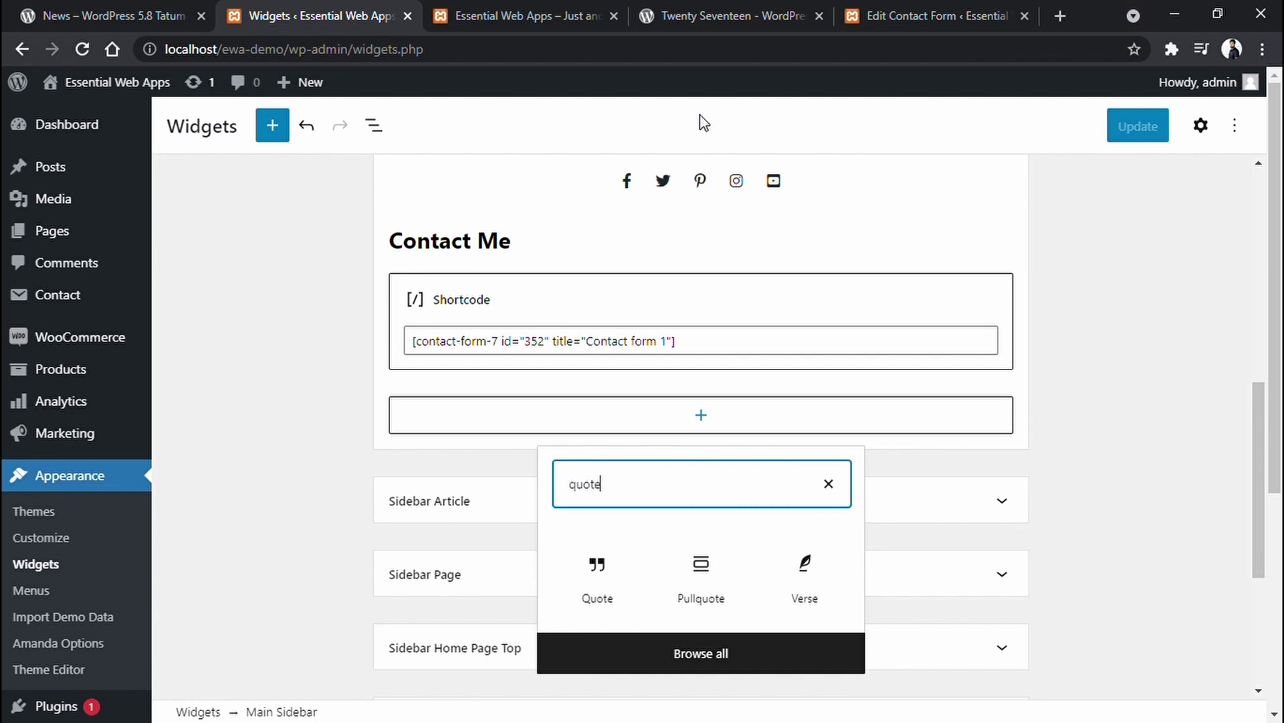
{"action": "left_click", "coordinate": [582, 535]}
{"action": "type", "text": "Everyo"}
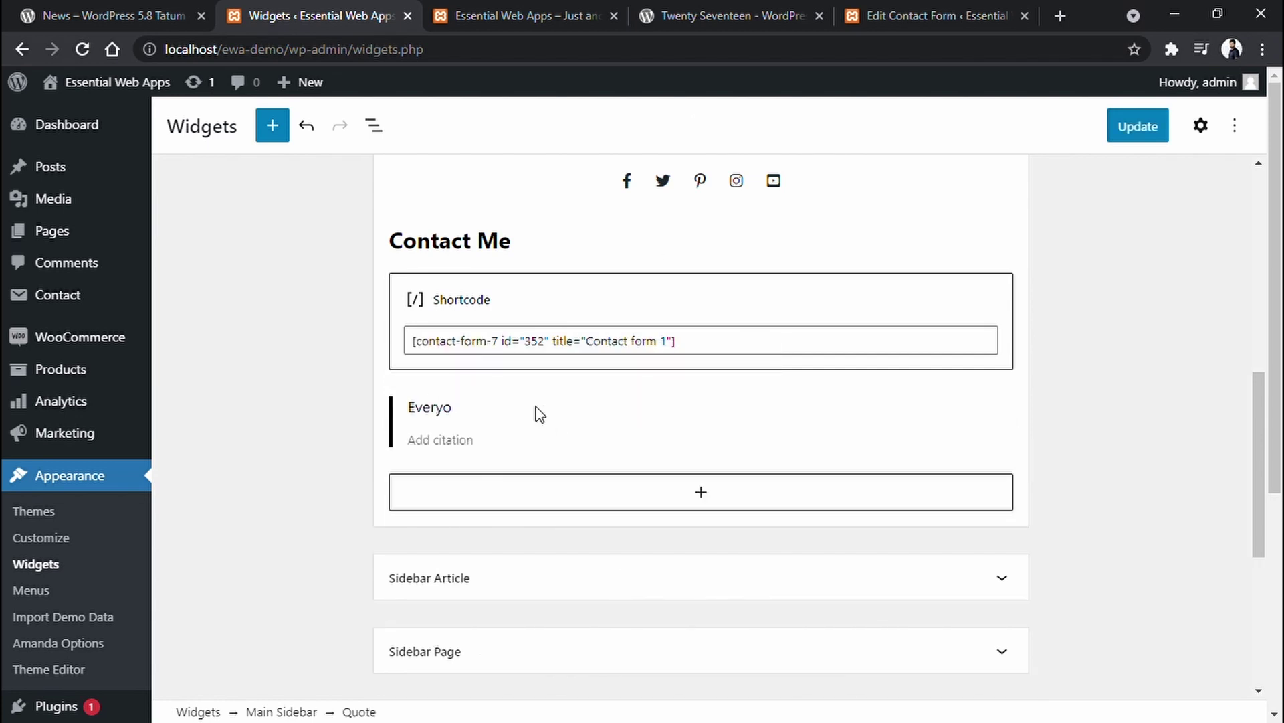
{"action": "type", "text": "ne Says a lot of things eve"}
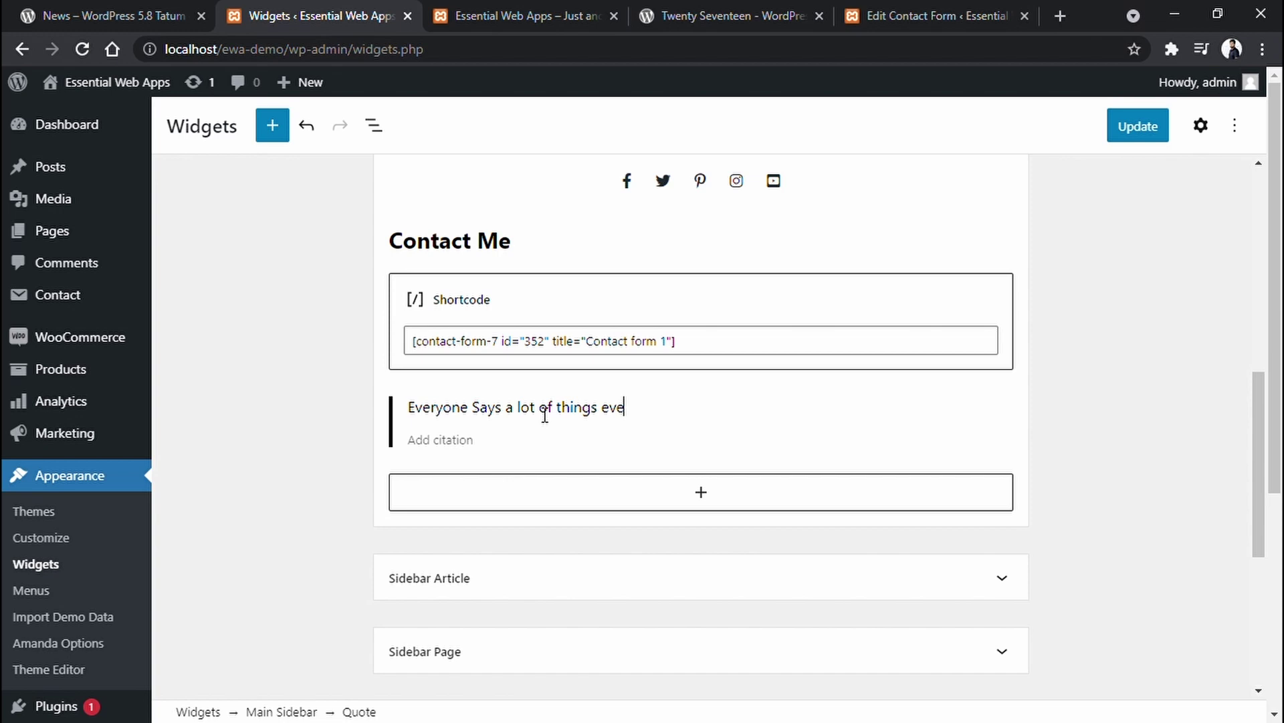
{"action": "type", "text": "ryday."}
{"action": "left_click", "coordinate": [442, 442]}
{"action": "type", "text": "Everyone"}
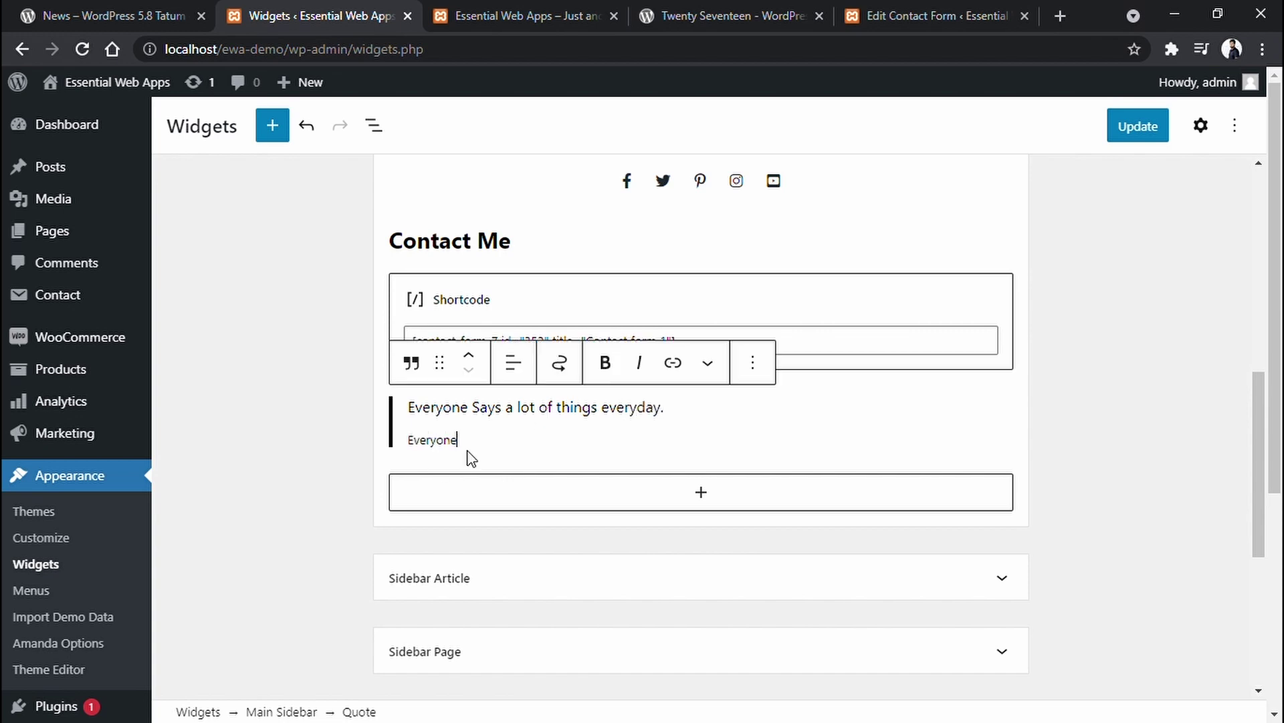
{"action": "key", "text": "ctrl+s"}
- Reload the live site and highlight the new quote in the sidebar
{"action": "key", "text": "ctrl+Tab"}
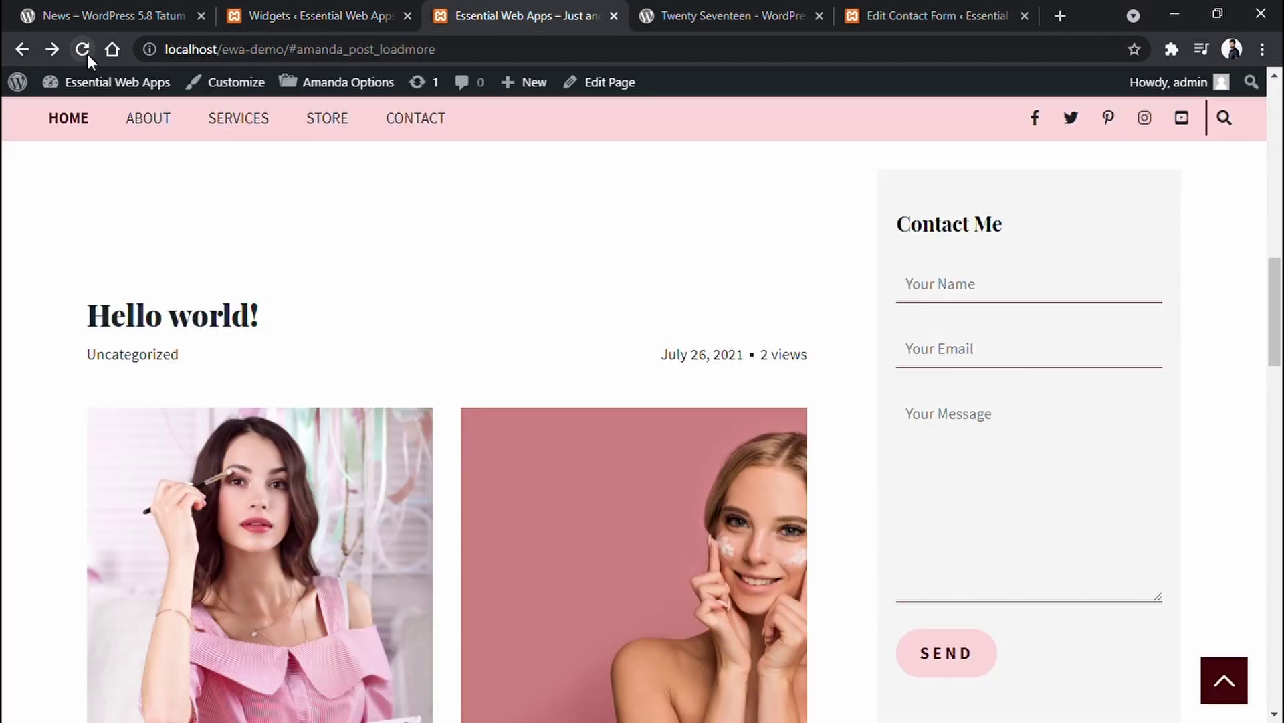
{"action": "key", "text": "F5"}
{"action": "scroll", "coordinate": [826, 280], "scroll_direction": "down", "scroll_amount": 8}
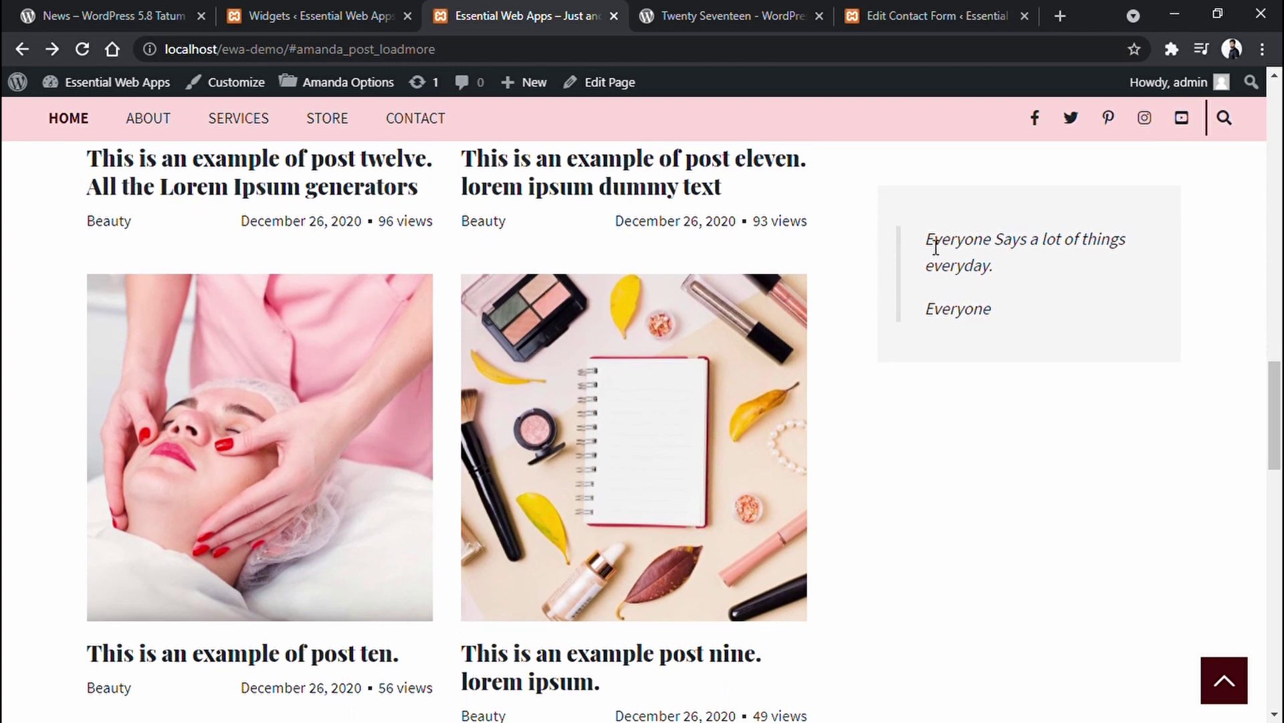
{"action": "left_click_drag", "start_coordinate": [935, 247], "coordinate": [992, 313]}
- Add an Image block below the quote using the yoga beach photo from the Media Library
{"action": "left_click", "coordinate": [1038, 379]}
{"action": "key", "text": "ctrl+shift+Tab"}
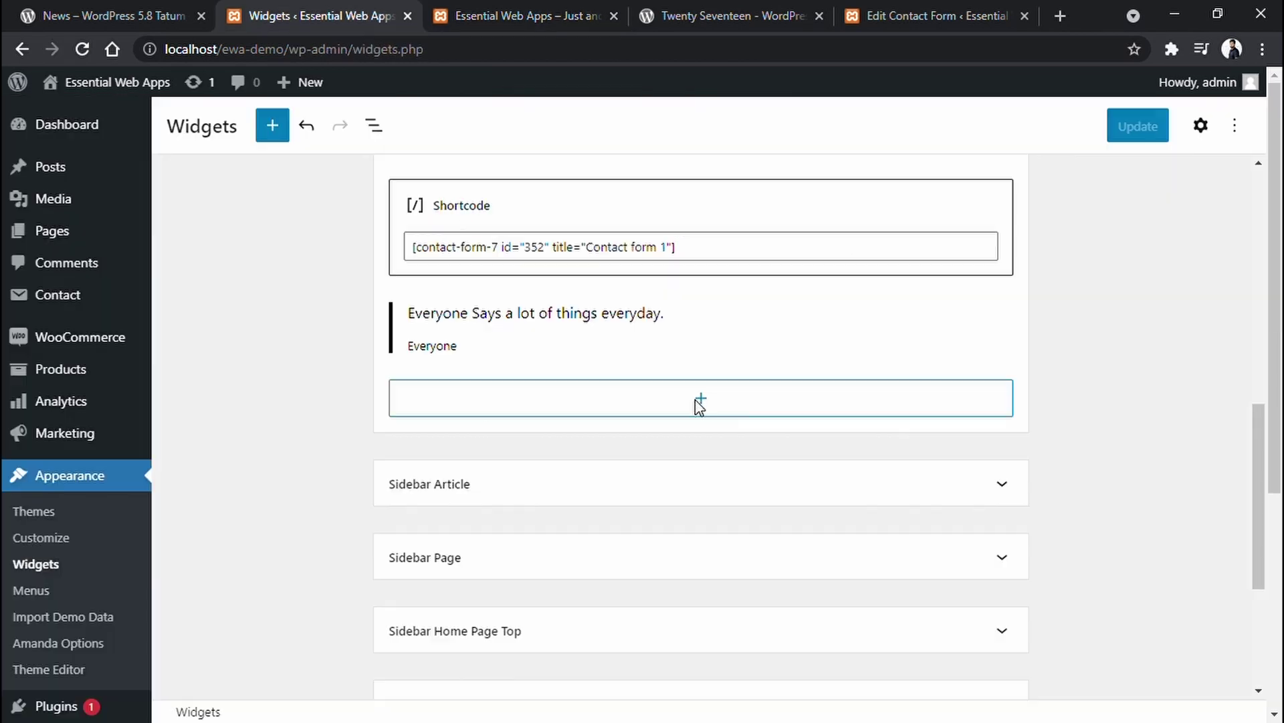
{"action": "left_click", "coordinate": [701, 402]}
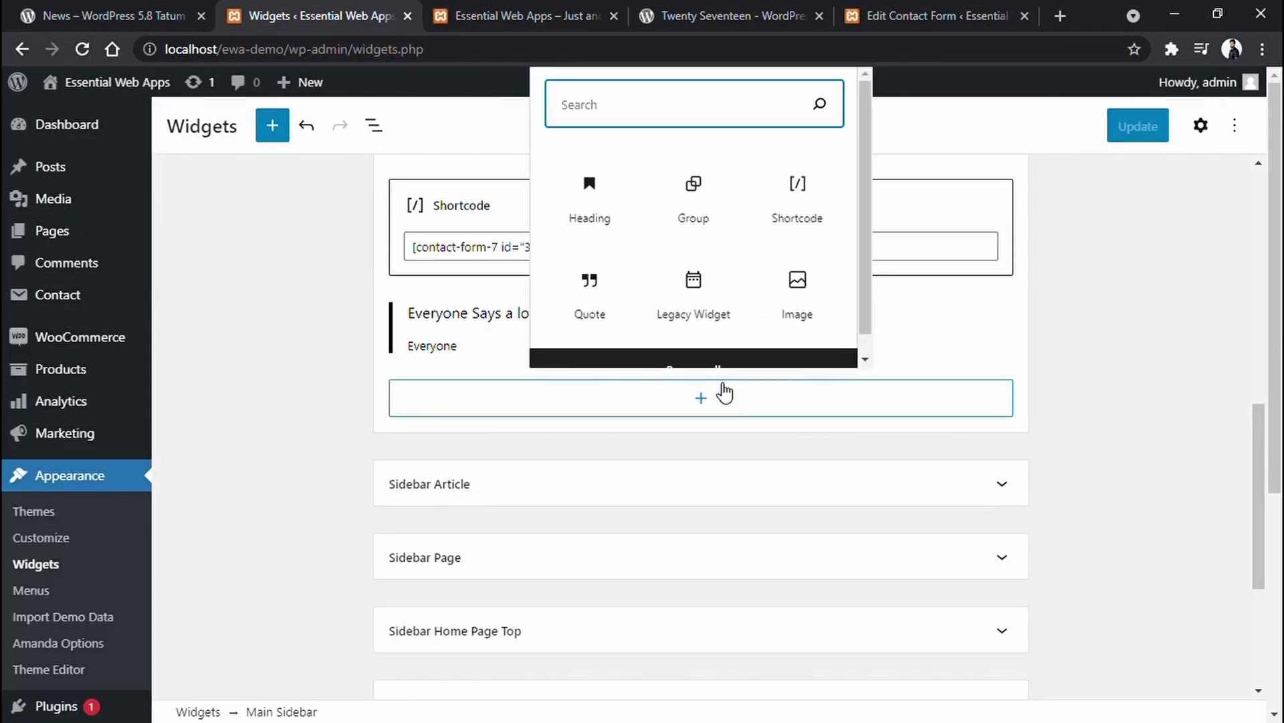
{"action": "left_click", "coordinate": [827, 307]}
{"action": "scroll", "coordinate": [1071, 391], "scroll_direction": "down", "scroll_amount": 2}
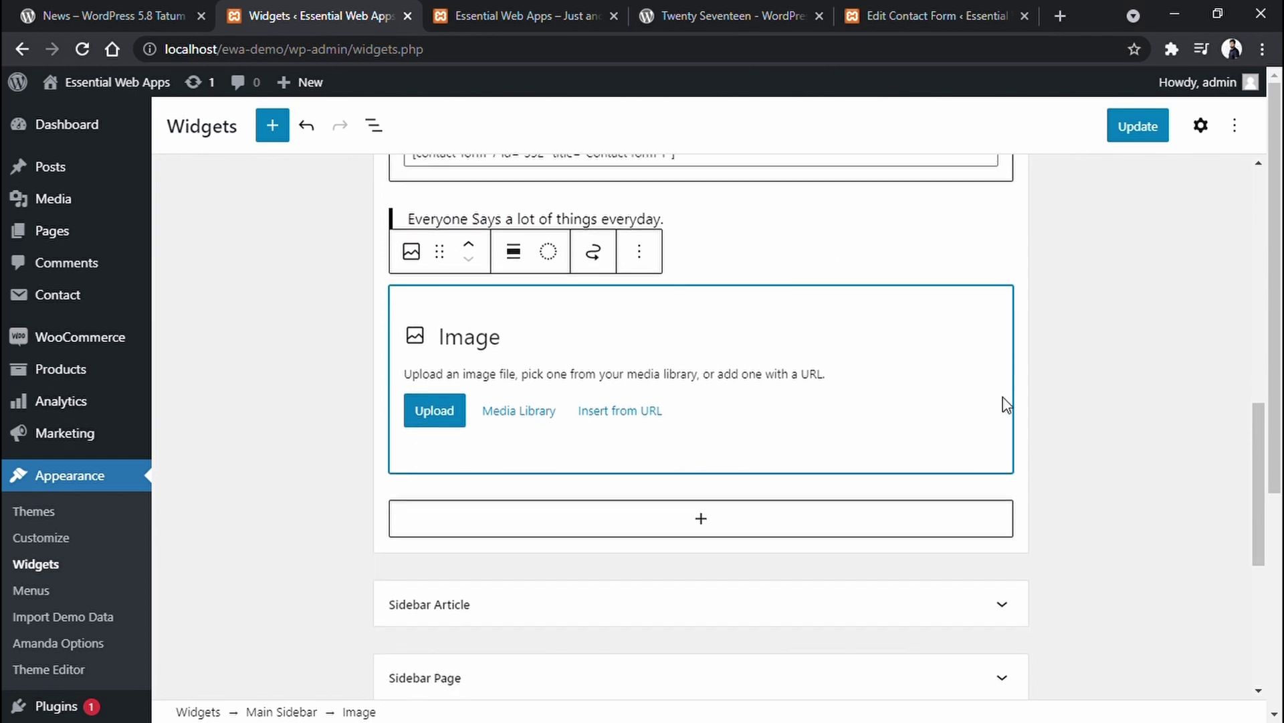
{"action": "left_click", "coordinate": [503, 421]}
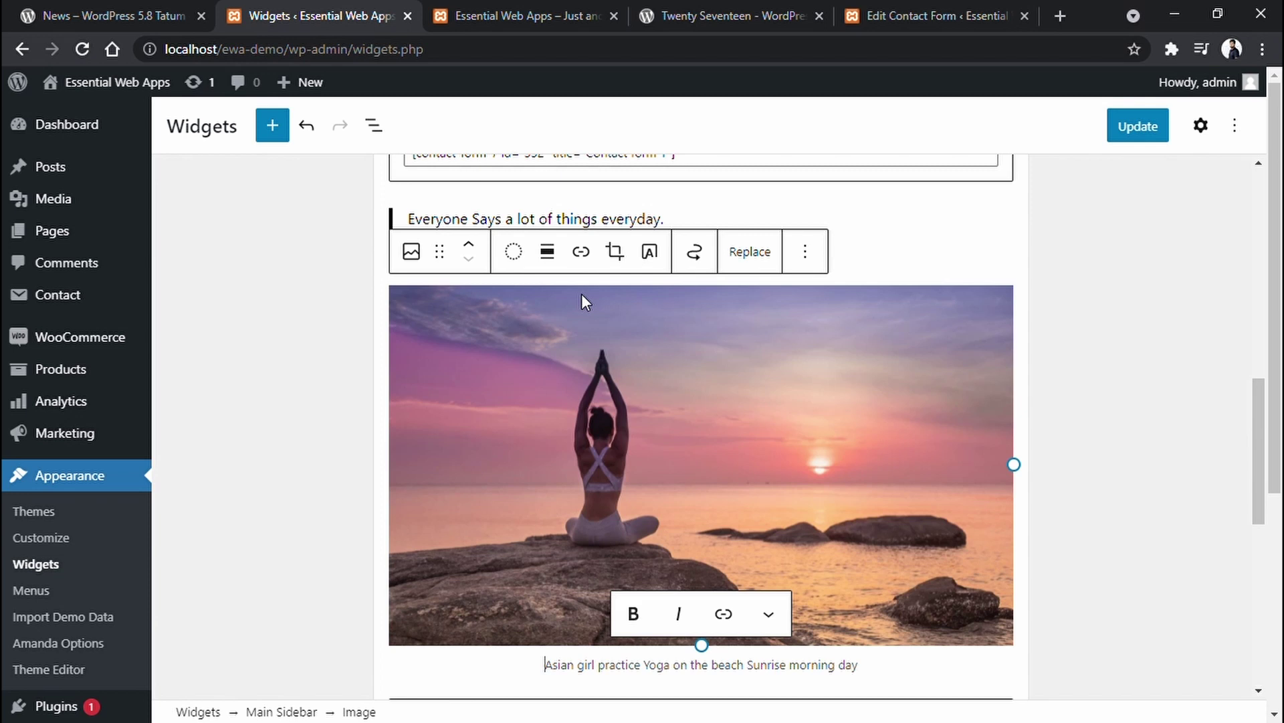
- Apply the black-and-blue duotone to the image after trying purple/green and blue/orange
{"action": "left_click", "coordinate": [513, 252]}
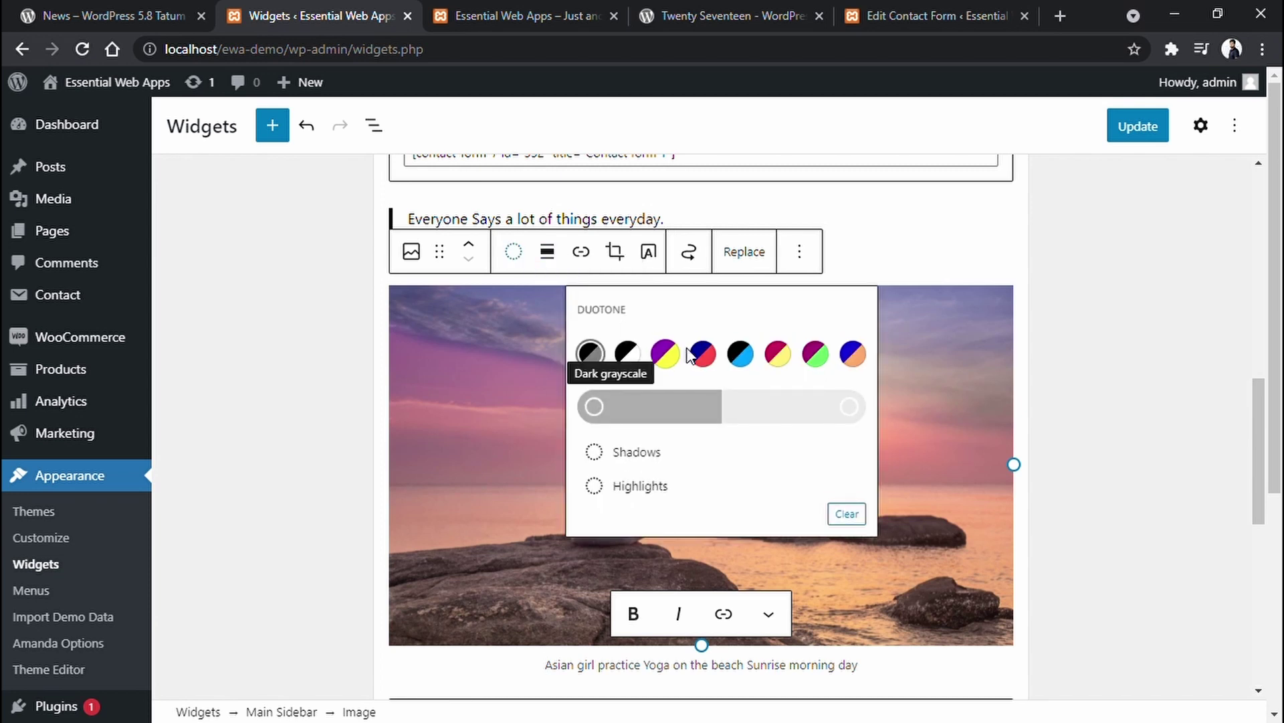
{"action": "left_click", "coordinate": [740, 354]}
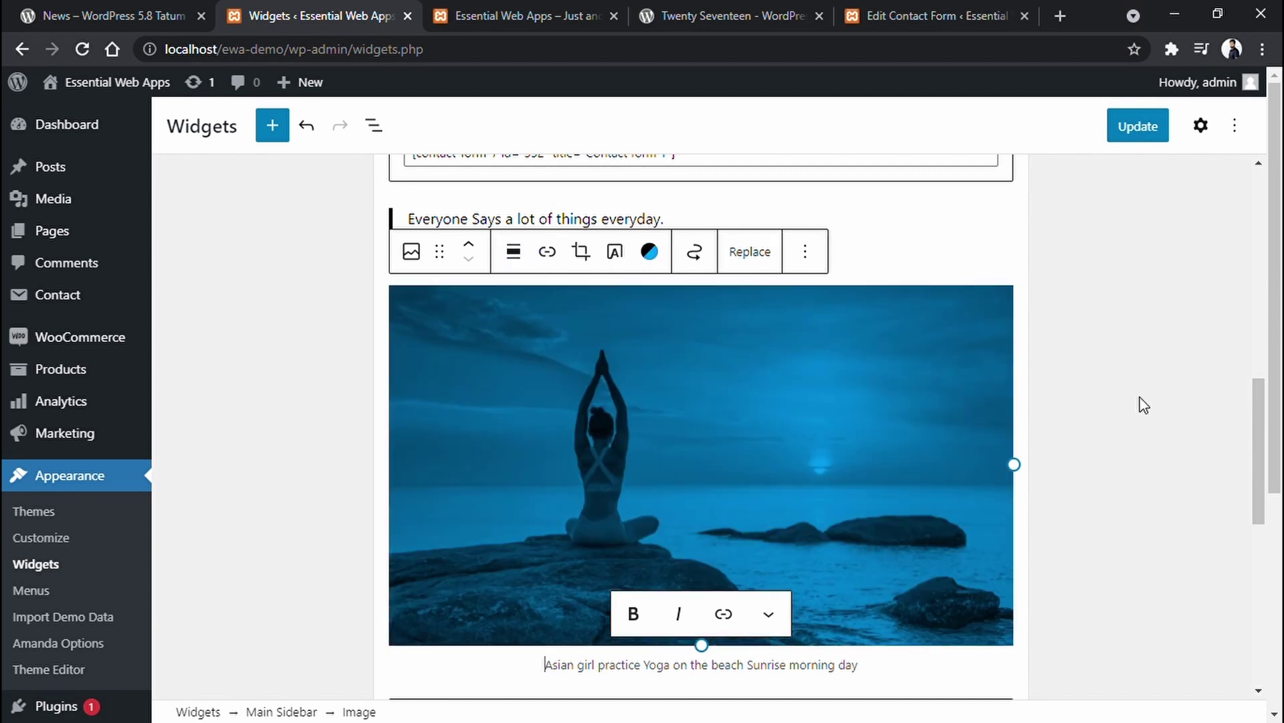
{"action": "left_click", "coordinate": [654, 258]}
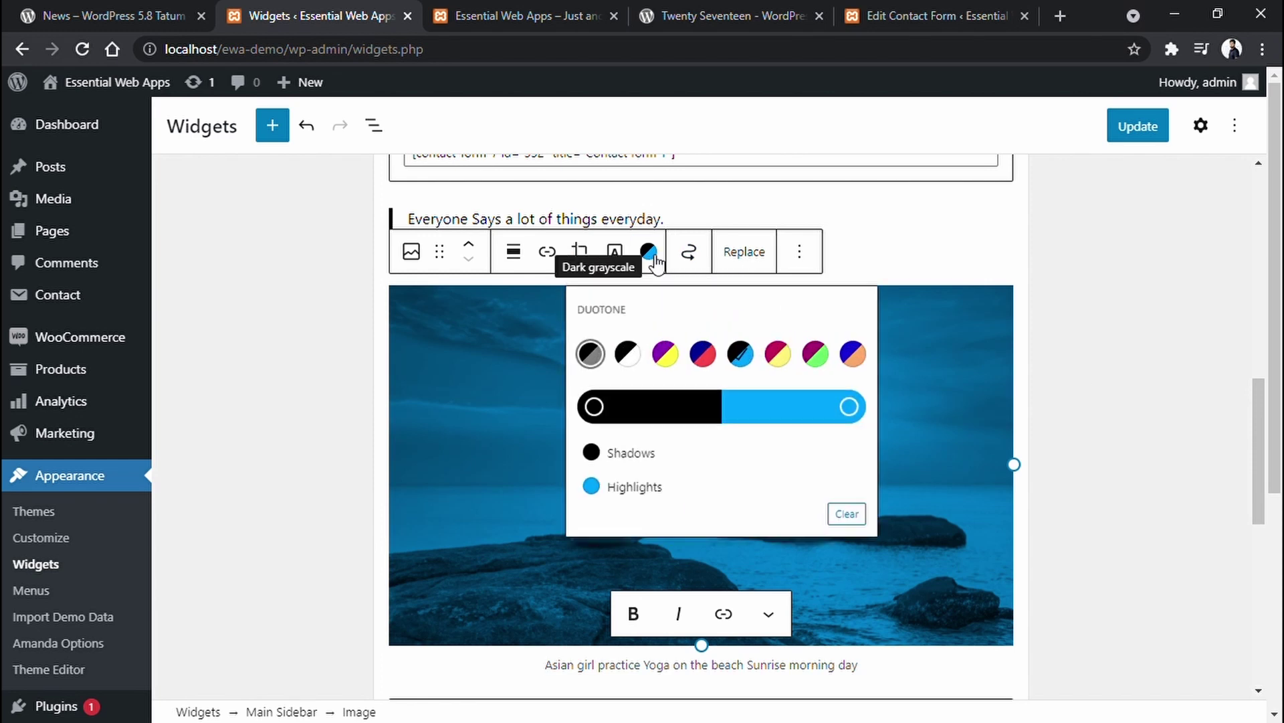
{"action": "left_click", "coordinate": [814, 352]}
{"action": "left_click", "coordinate": [852, 353]}
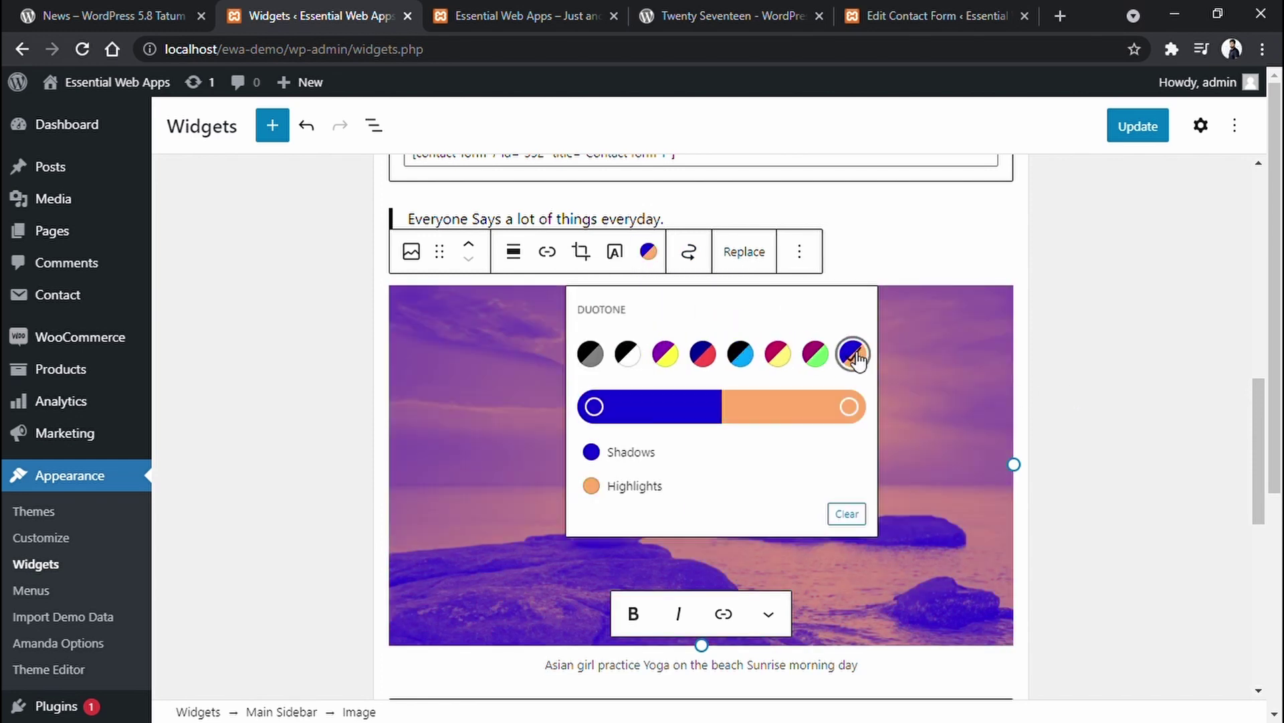
{"action": "left_click", "coordinate": [739, 361]}
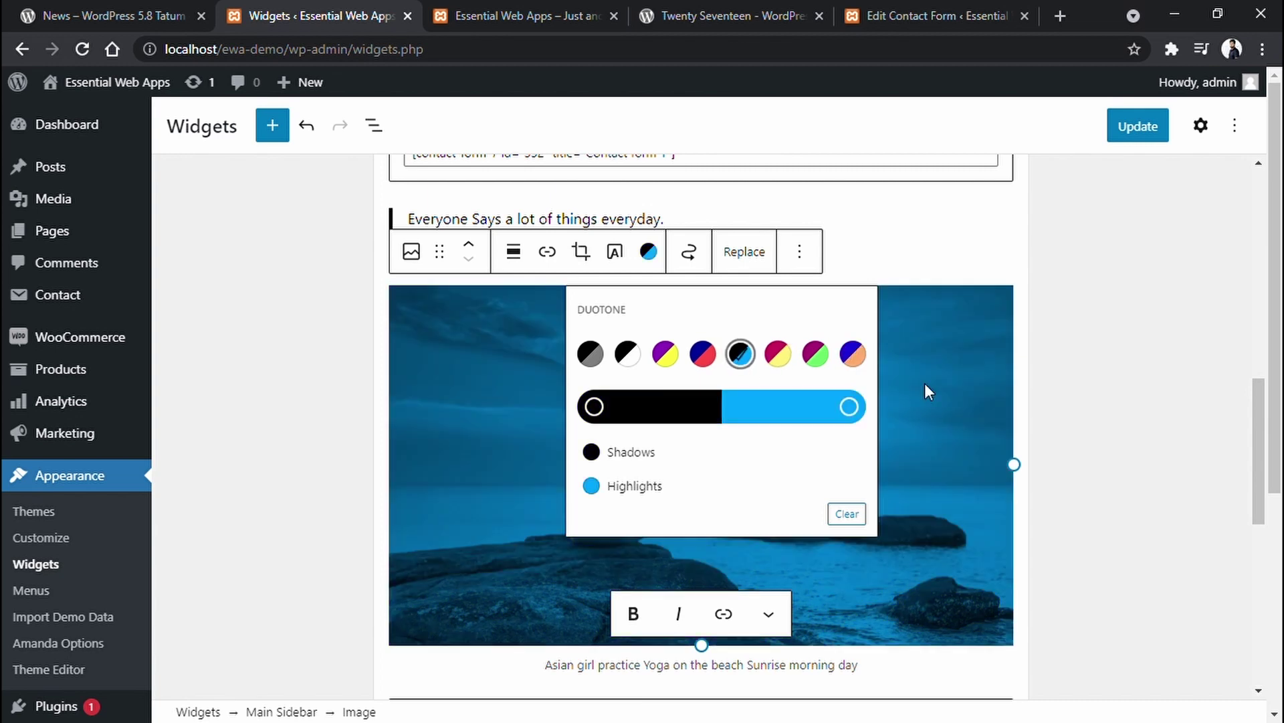
{"action": "left_click", "coordinate": [1094, 415]}
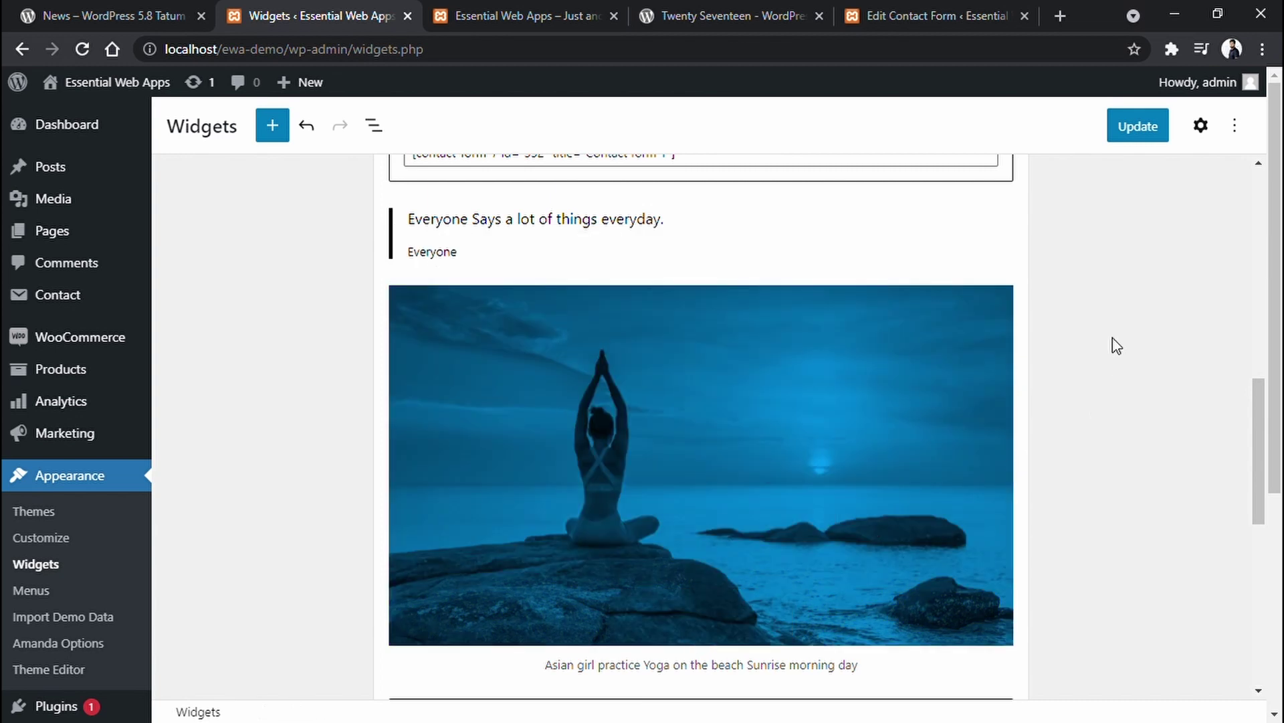
{"action": "key", "text": "ctrl+Tab"}
{"action": "key", "text": "F5"}
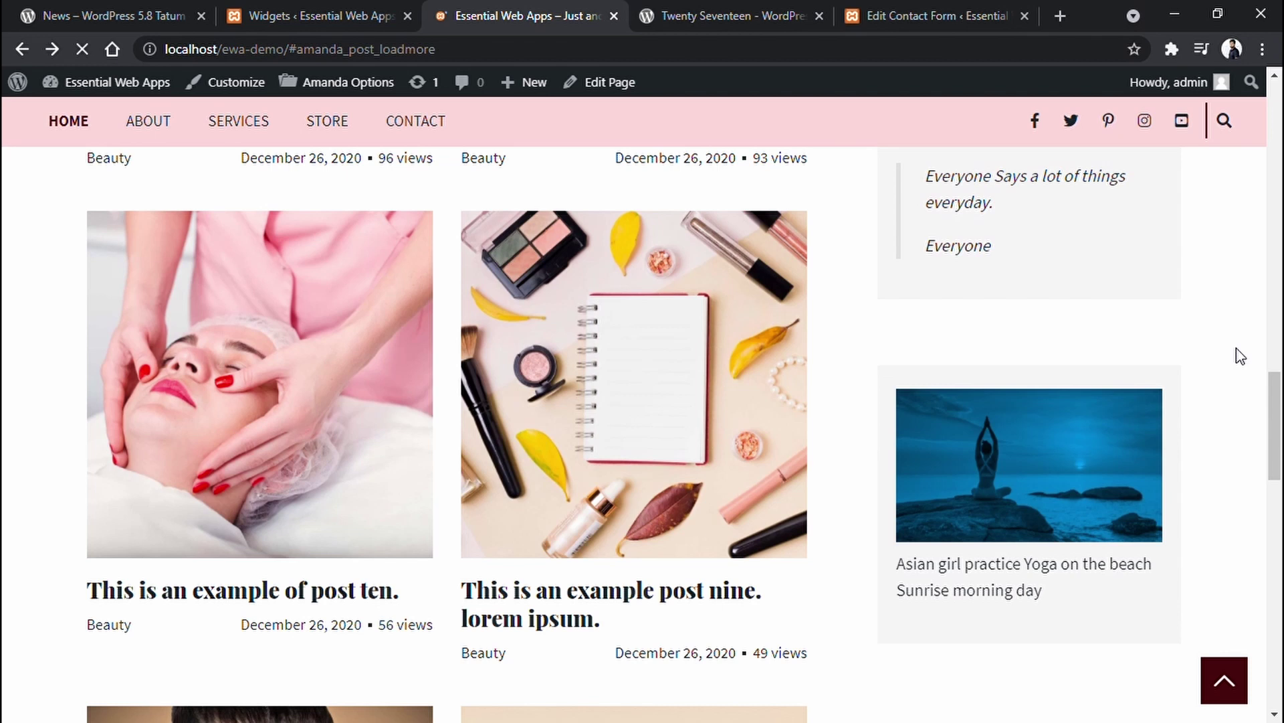